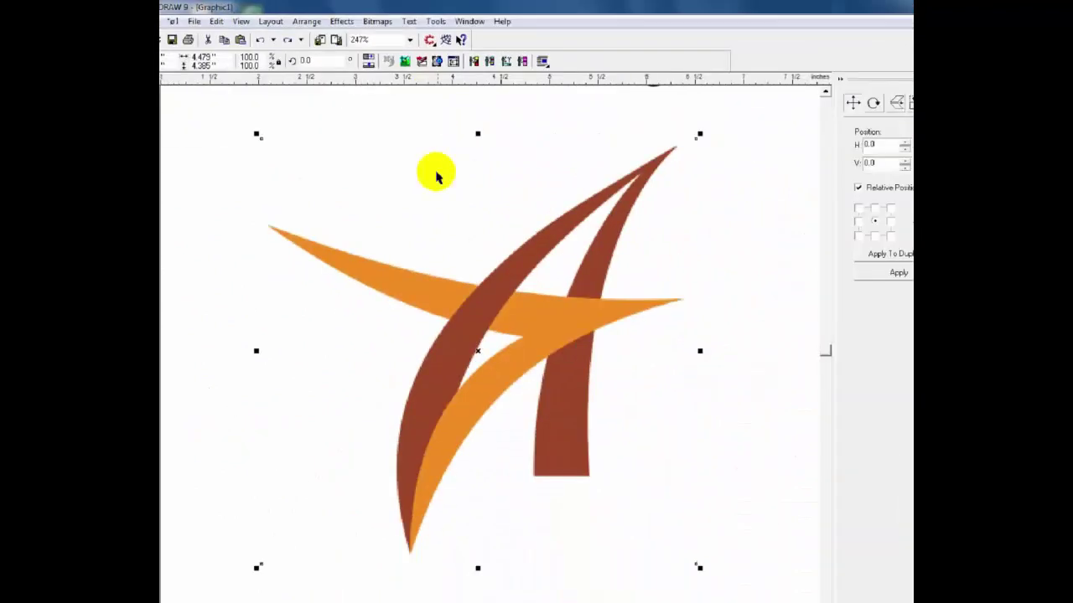
# Select the logo bitmap and shift it slightly to the left on the page.
pyautogui.press('F3')
pyautogui.press('F2')
pyautogui.moveTo(393, 253); pyautogui.dragTo(568, 382)
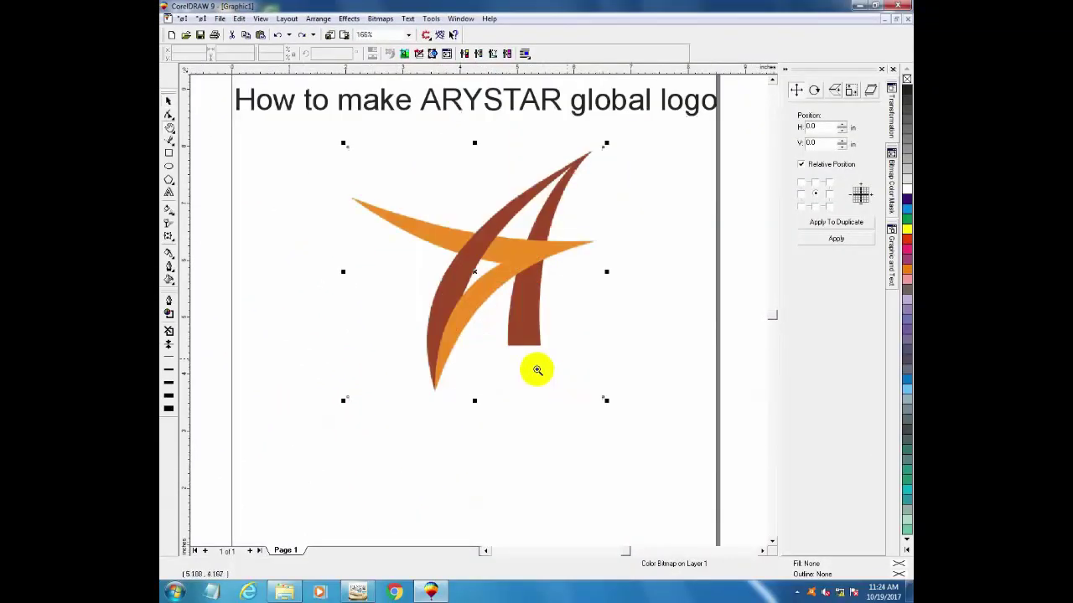
pyautogui.click(169, 101)
pyautogui.click(468, 250)
pyautogui.moveTo(468, 250); pyautogui.dragTo(466, 259)
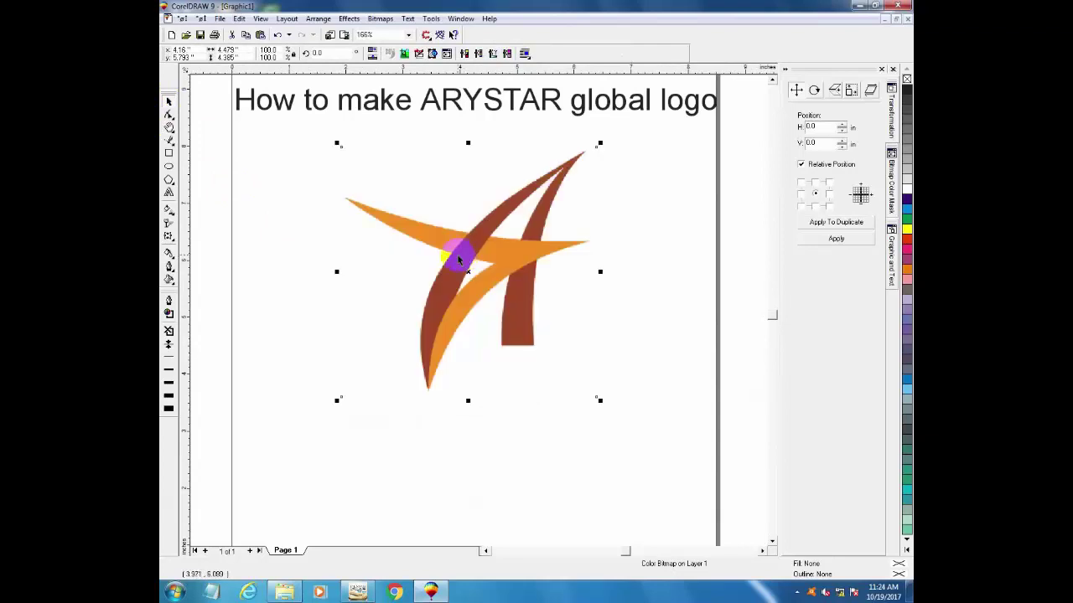
# Lock the logo bitmap as a fixed background for tracing.
pyautogui.press('F3')
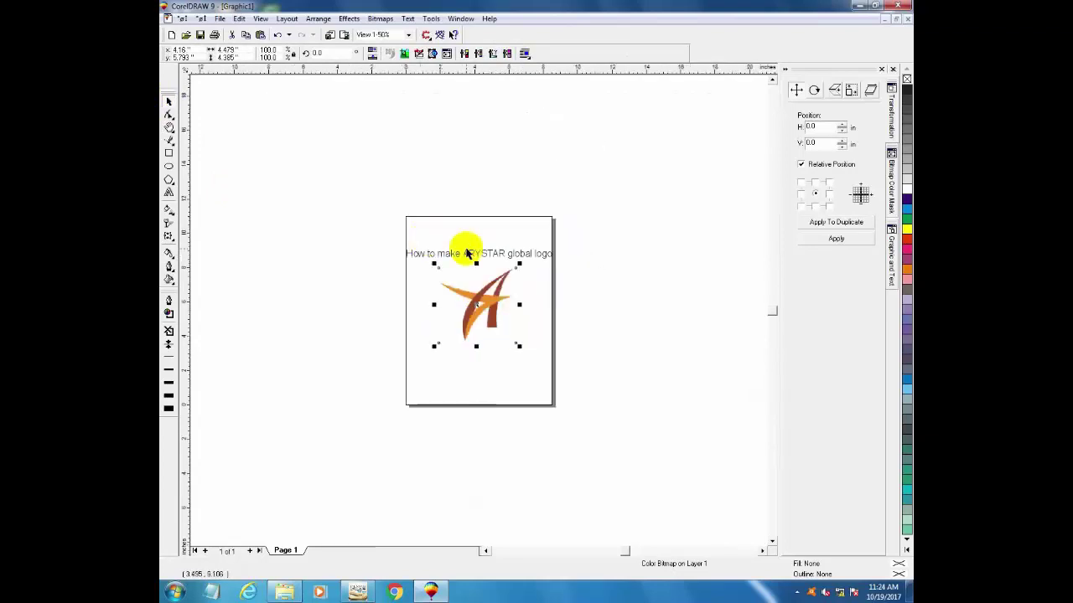
pyautogui.press('F2')
pyautogui.moveTo(386, 238); pyautogui.dragTo(564, 391)
pyautogui.moveTo(303, 112); pyautogui.dragTo(666, 467)
pyautogui.press('F3')
pyautogui.press('F3')
pyautogui.press('F2')
pyautogui.moveTo(404, 263); pyautogui.dragTo(577, 378)
pyautogui.press('F2')
pyautogui.moveTo(240, 126); pyautogui.dragTo(634, 426)
pyautogui.click(168, 101)
pyautogui.rightClick(431, 255)
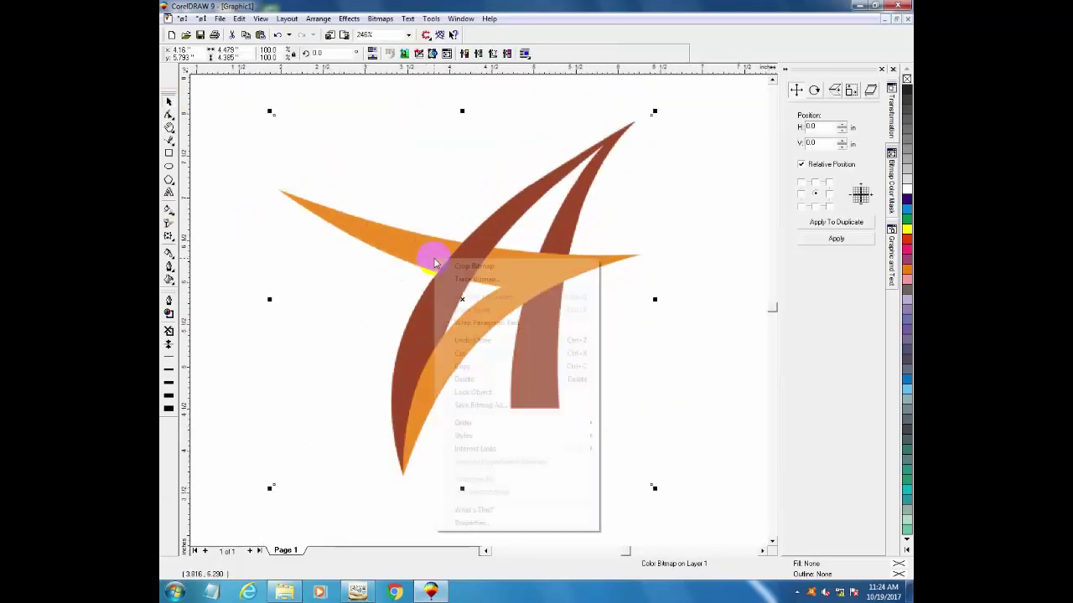
pyautogui.click(473, 392)
# Test whether the locked logo bitmap can be moved, and deselect it.
pyautogui.click(450, 299)
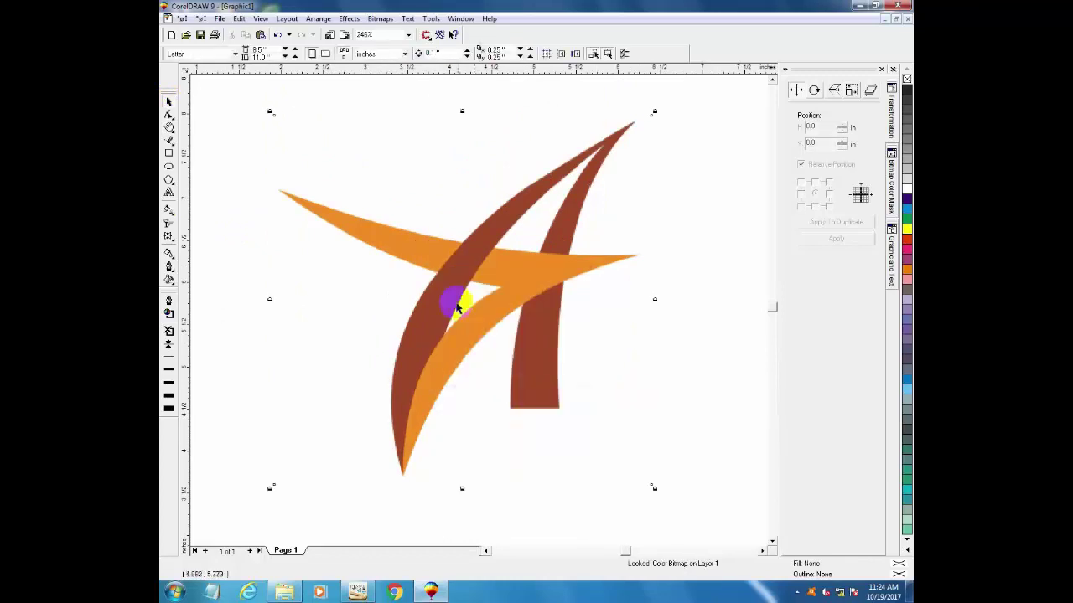
pyautogui.click(501, 279)
pyautogui.click(546, 276)
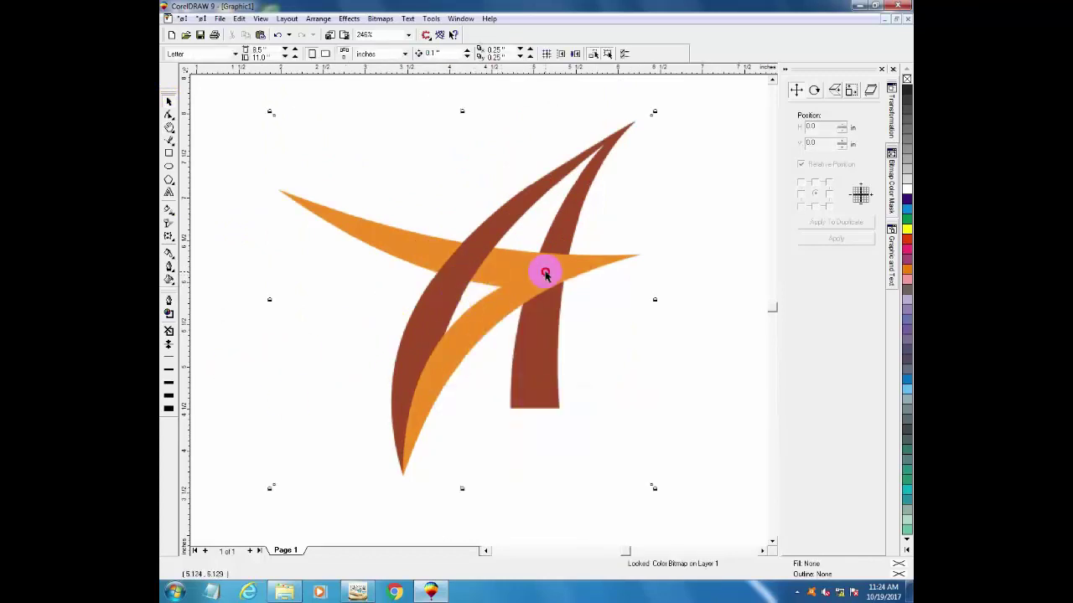
pyautogui.click(258, 433)
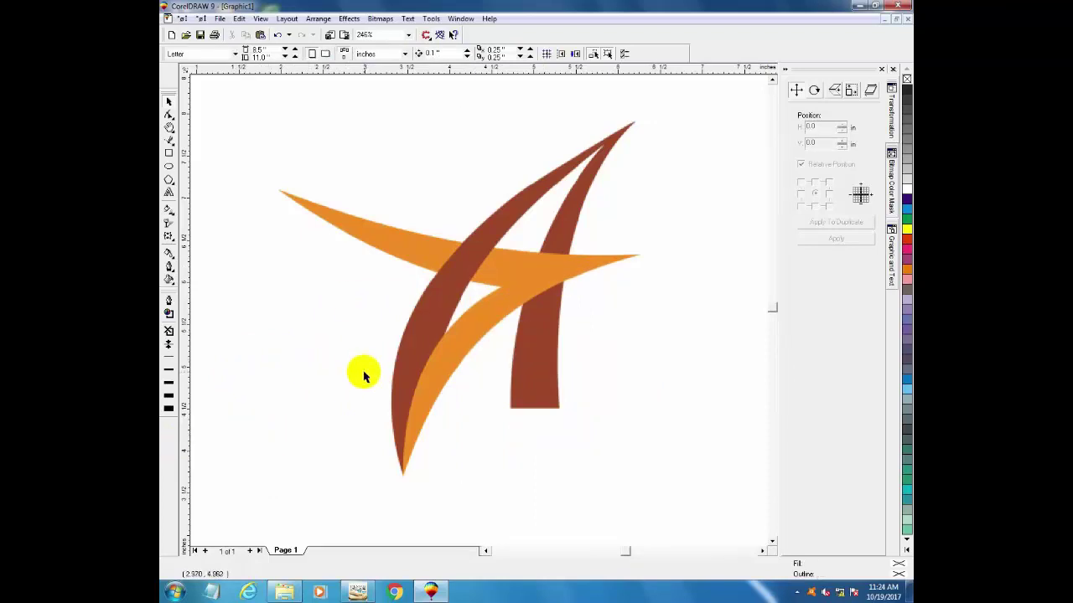
# Trace the brown A shape with a closed, straight-sided, seven-node Bezier outline, working in wireframe view.
pyautogui.press('F2')
pyautogui.moveTo(252, 117); pyautogui.dragTo(650, 491)
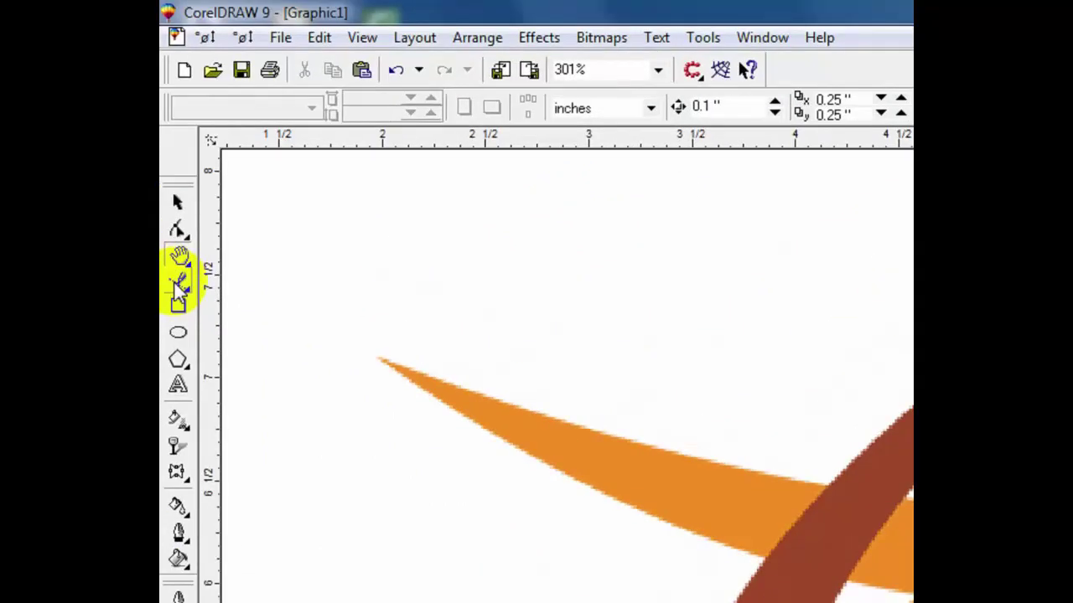
pyautogui.click(178, 286)
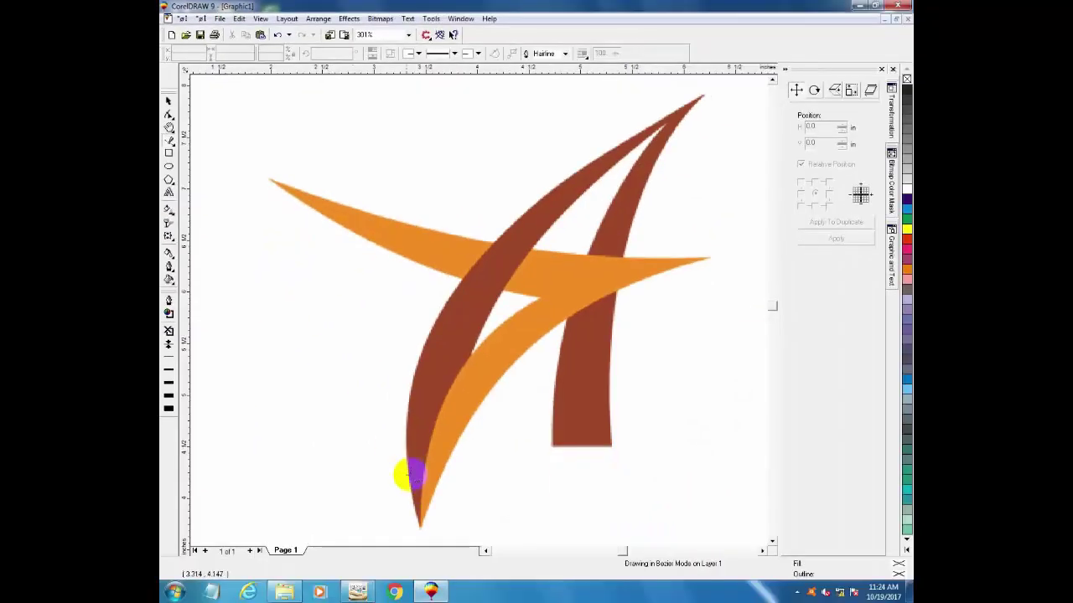
pyautogui.click(419, 526)
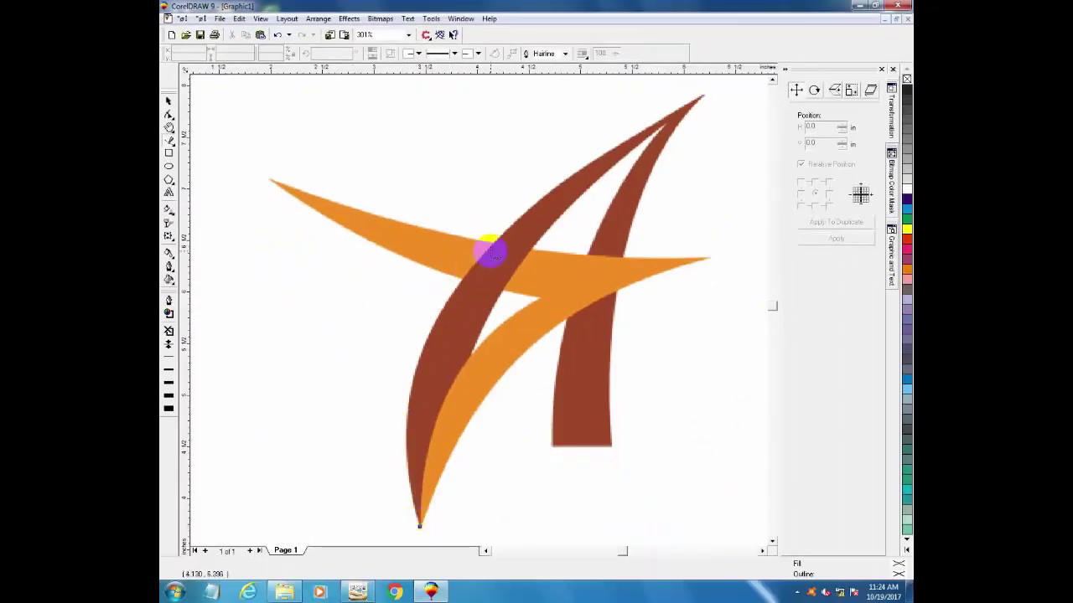
pyautogui.click(701, 97)
pyautogui.click(496, 243)
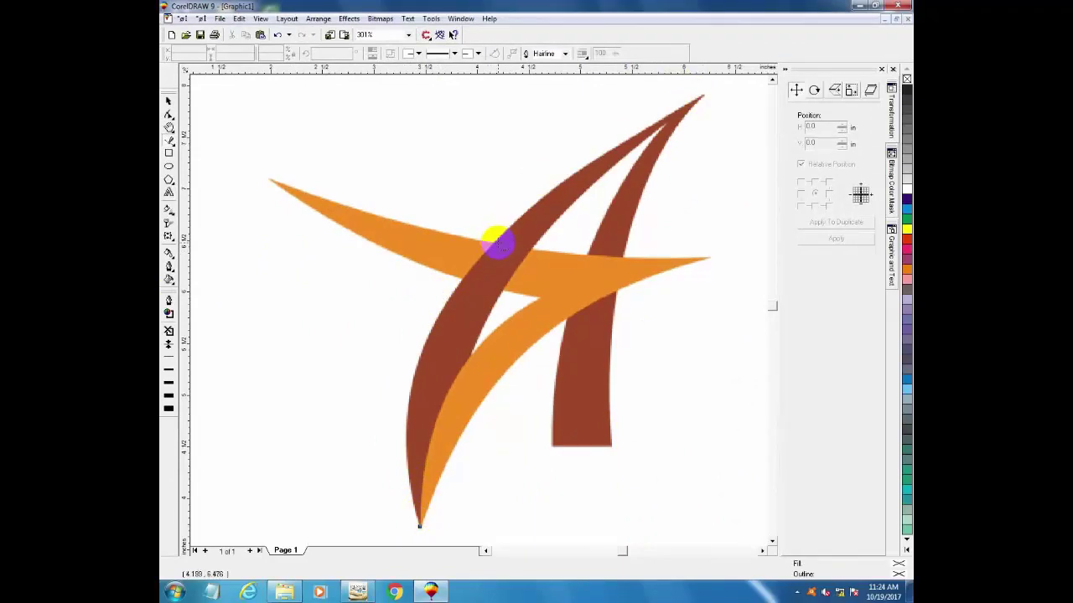
pyautogui.click(497, 241)
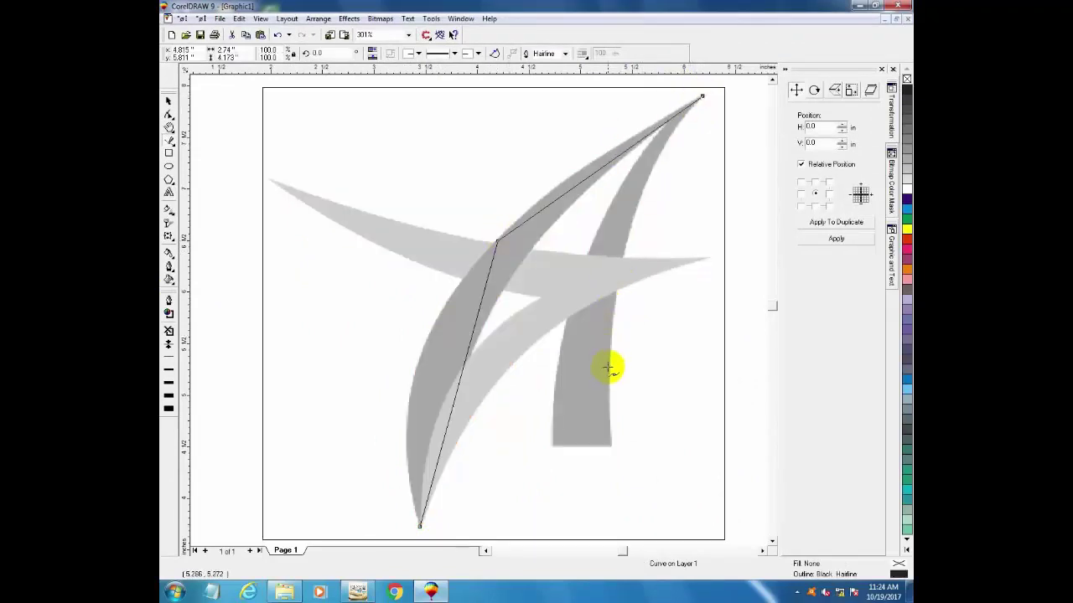
pyautogui.click(611, 445)
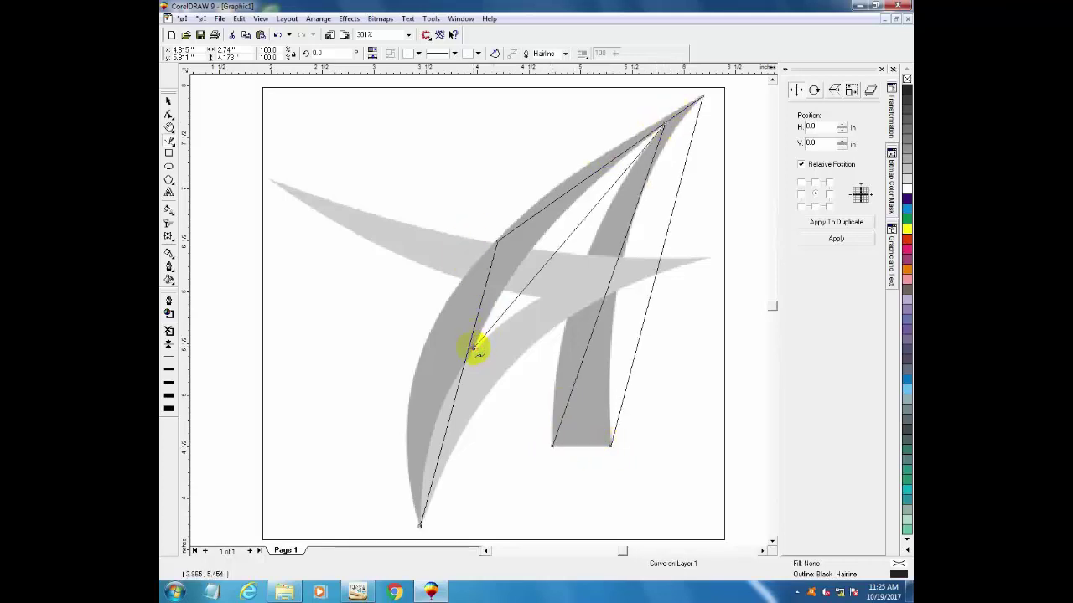
pyautogui.click(420, 526)
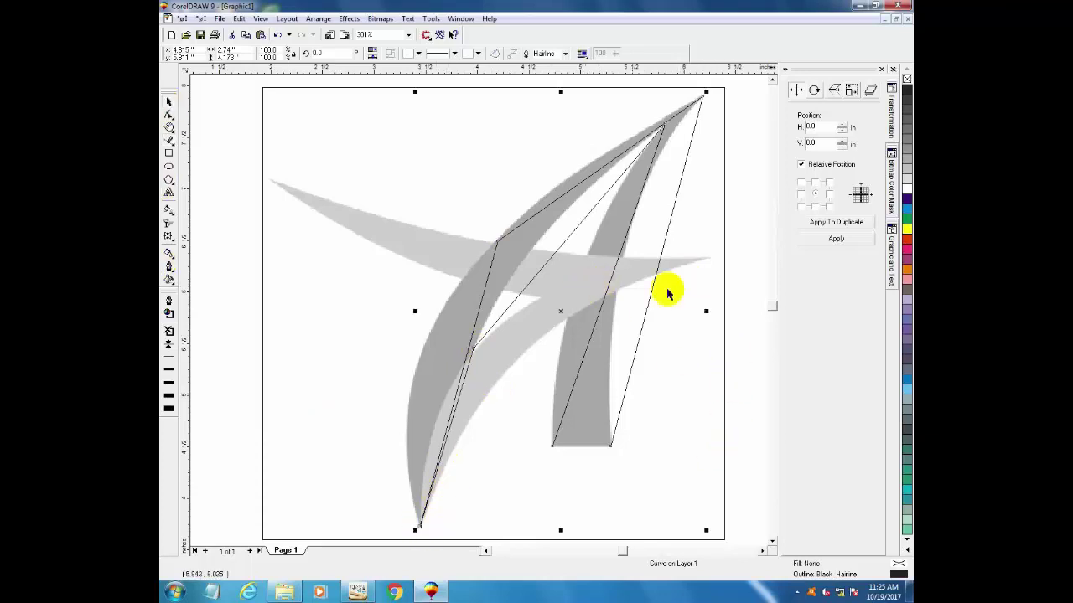
# Convert the upper outer segment of the A's left stroke to a curve and bend it along the bitmap edge.
pyautogui.press('F10')
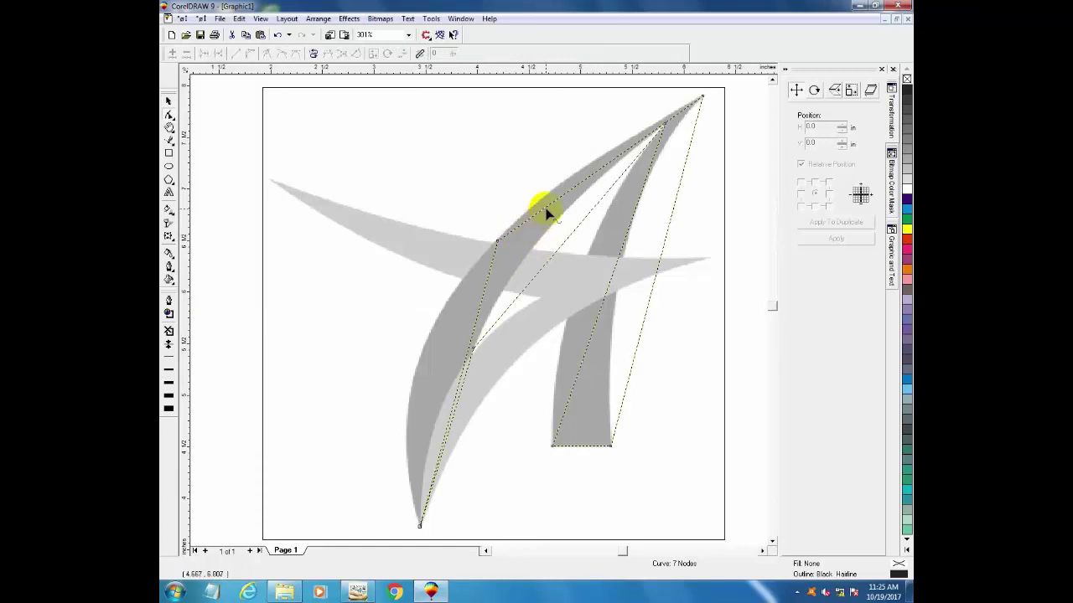
pyautogui.press('F2')
pyautogui.moveTo(433, 88); pyautogui.dragTo(711, 244)
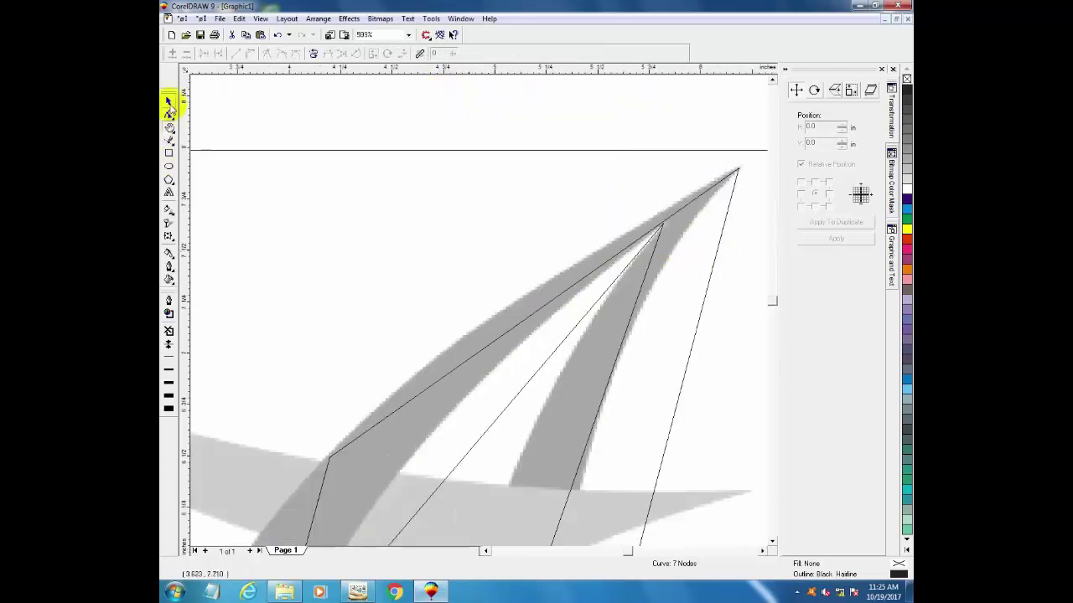
pyautogui.click(170, 104)
pyautogui.press('F10')
pyautogui.rightClick(503, 339)
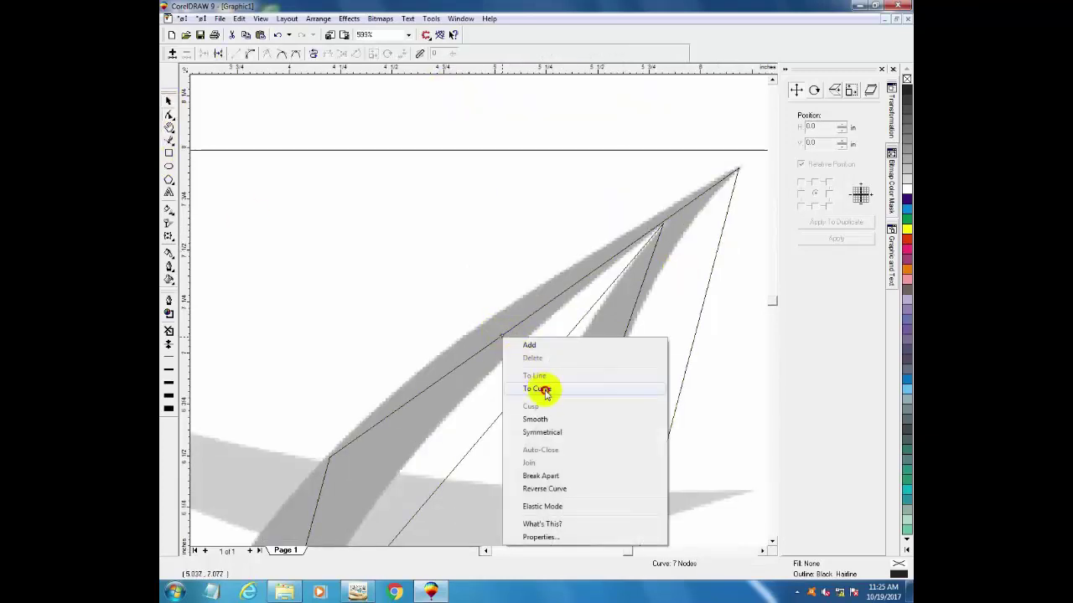
pyautogui.click(543, 388)
pyautogui.moveTo(510, 335); pyautogui.dragTo(477, 324)
# Convert the lower outer segment of the A's left stroke to a curve and bow it outward to match the bitmap edge.
pyautogui.press('F3')
pyautogui.moveTo(321, 220); pyautogui.dragTo(510, 539)
pyautogui.click(167, 104)
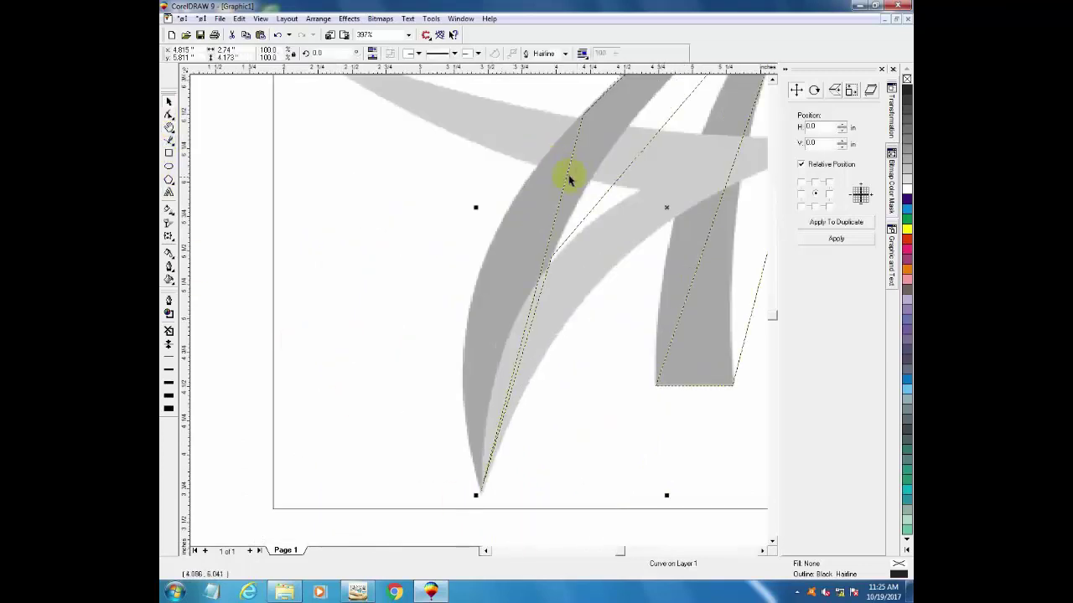
pyautogui.rightClick(549, 245)
pyautogui.click(577, 304)
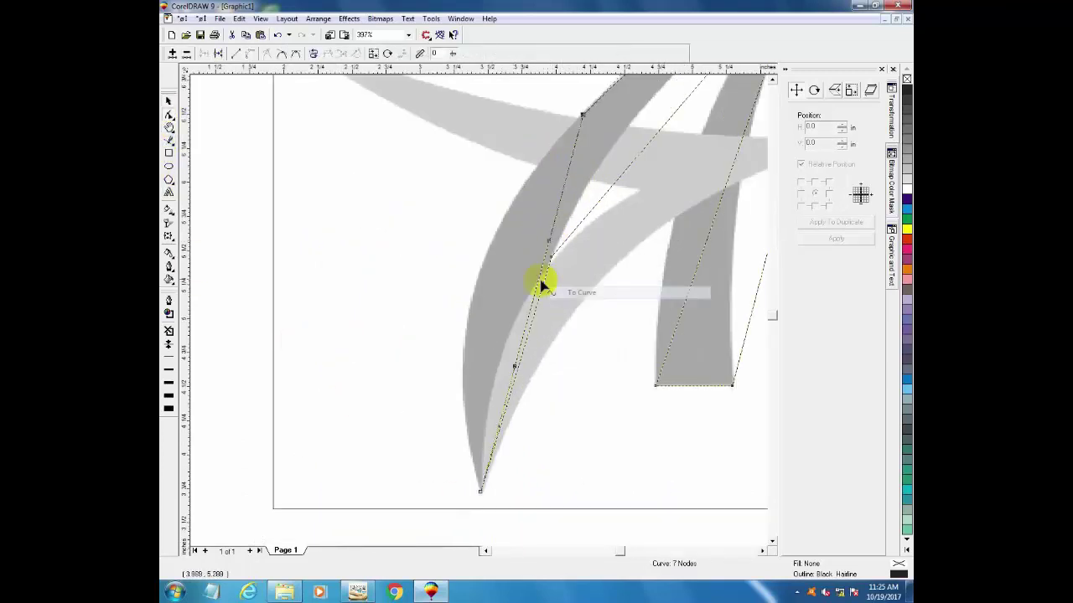
pyautogui.moveTo(540, 282); pyautogui.dragTo(475, 297)
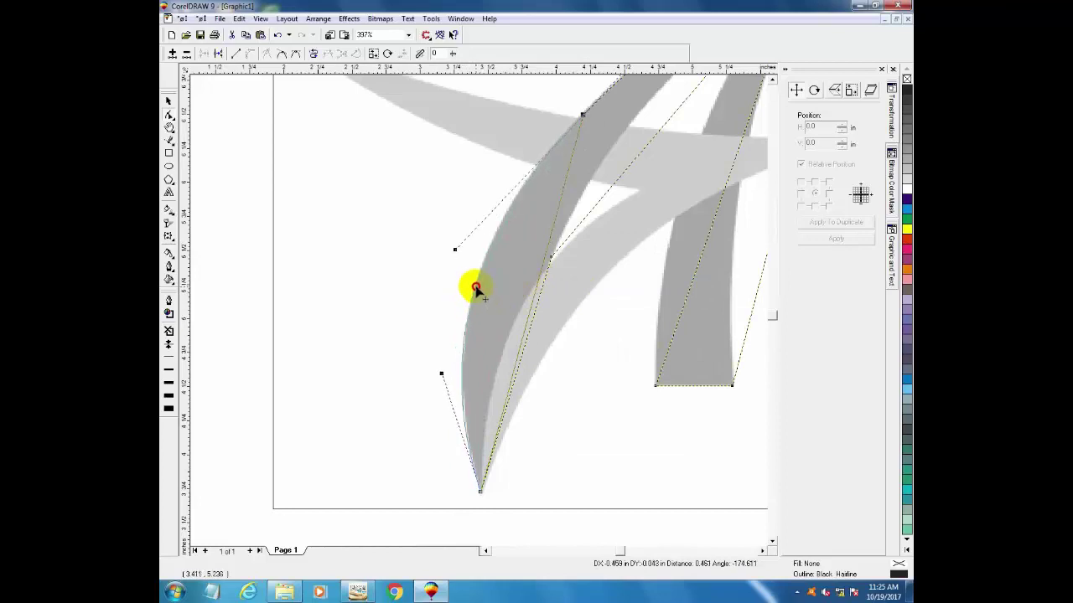
pyautogui.moveTo(476, 286); pyautogui.dragTo(476, 289)
# Convert the short lower inner segment of the A's left stroke to a curve and bend it slightly toward the stroke.
pyautogui.press('F3')
pyautogui.press('F2')
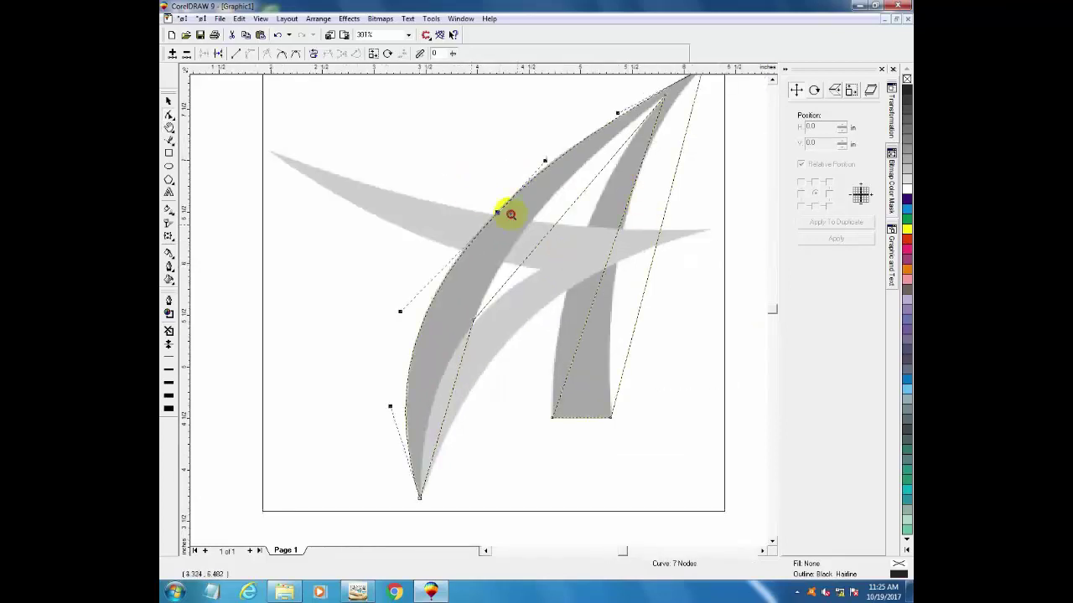
pyautogui.click(509, 214)
pyautogui.press('F3')
pyautogui.press('F2')
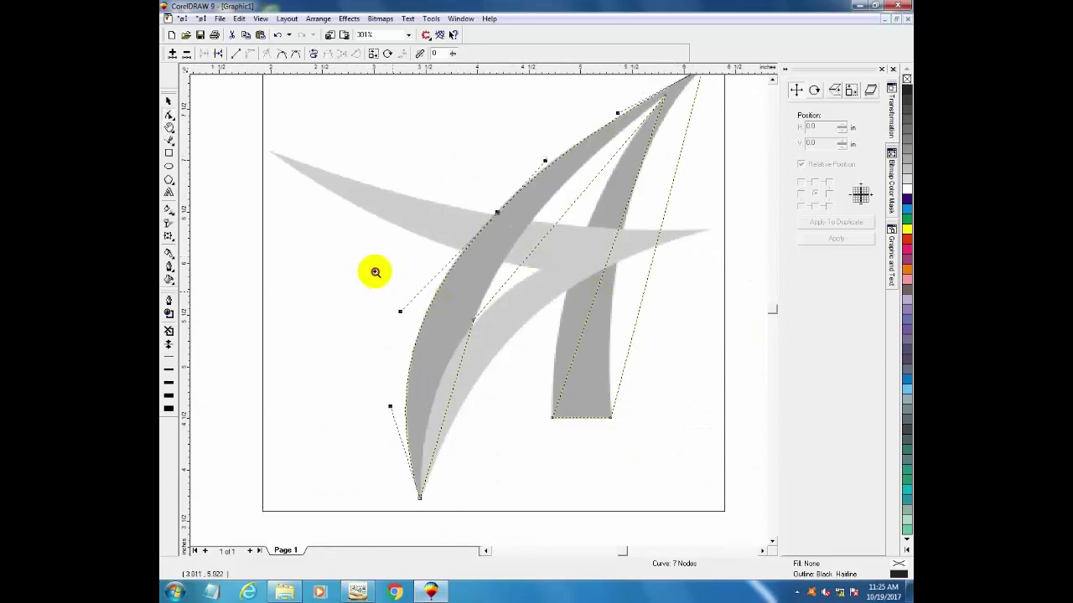
pyautogui.moveTo(376, 273); pyautogui.dragTo(552, 515)
pyautogui.click(168, 103)
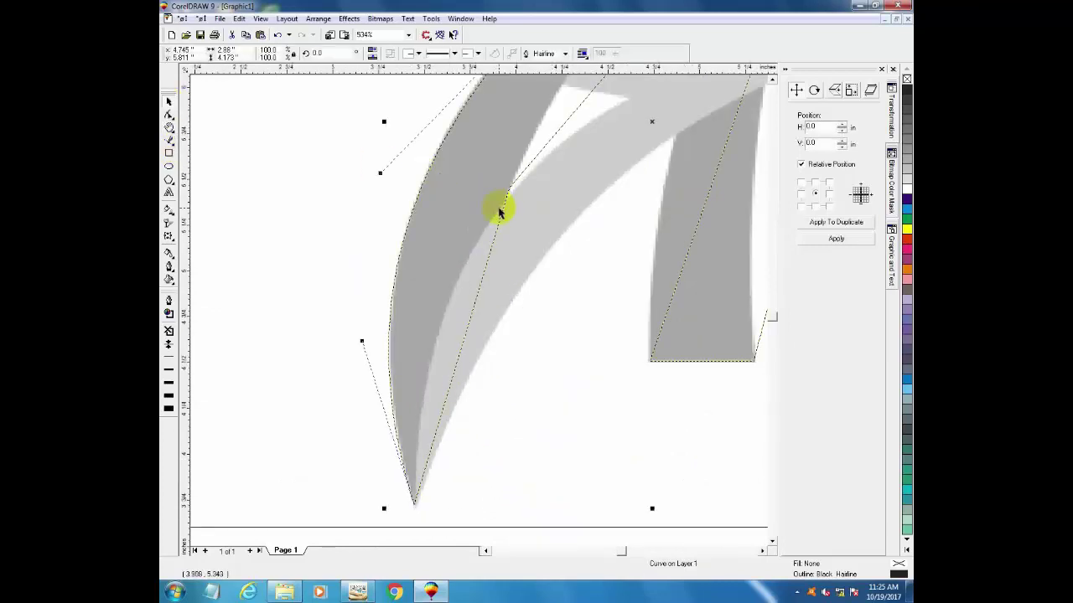
pyautogui.press('F10')
pyautogui.rightClick(484, 286)
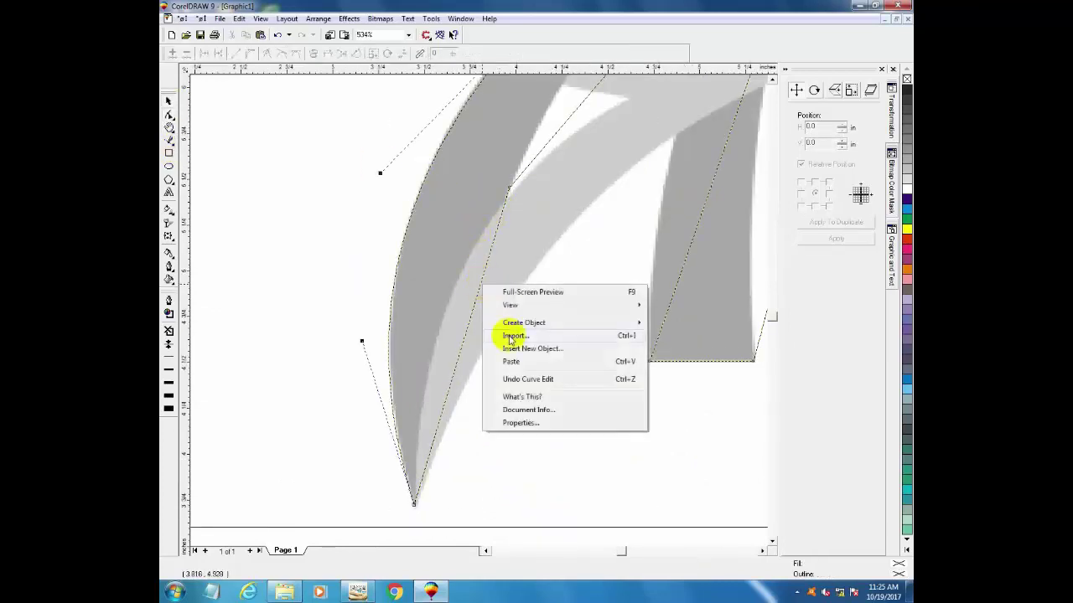
pyautogui.click(484, 279)
pyautogui.rightClick(485, 284)
pyautogui.click(527, 335)
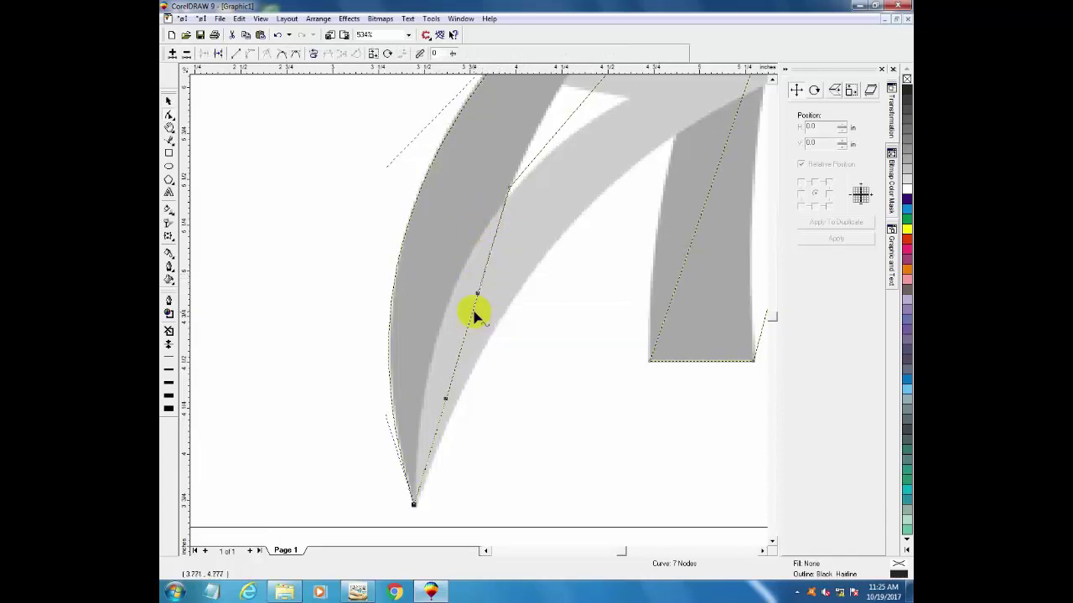
pyautogui.moveTo(474, 311); pyautogui.dragTo(466, 306)
# Curve the long inner segment of the A's left stroke along the bitmap edge and adjust the node at its lower end.
pyautogui.press('F3')
pyautogui.press('F3')
pyautogui.press('F2')
pyautogui.moveTo(396, 116); pyautogui.dragTo(624, 369)
pyautogui.click(169, 101)
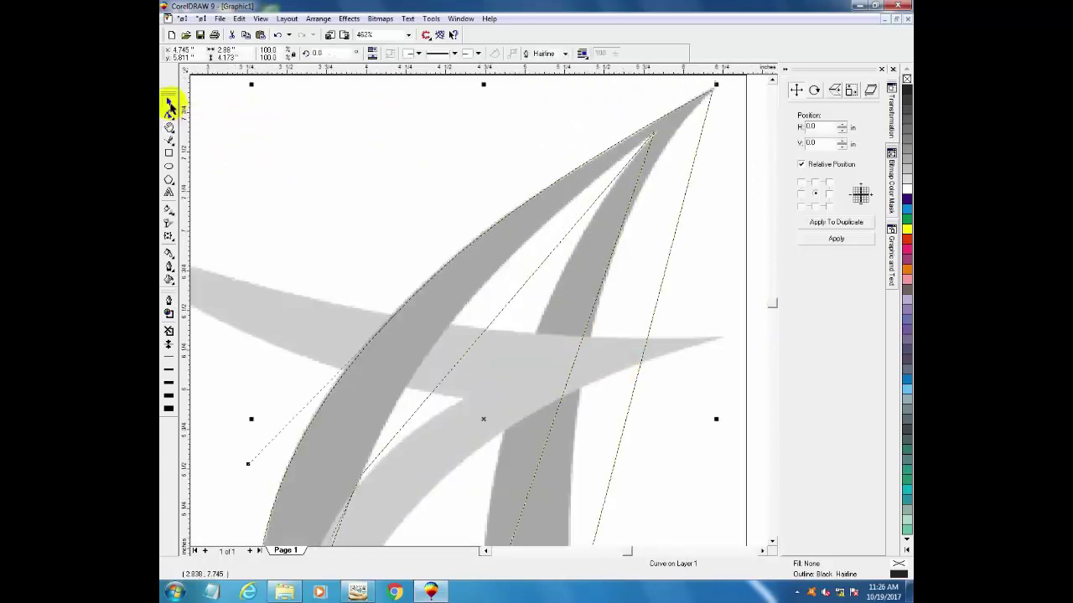
pyautogui.press('F10')
pyautogui.rightClick(484, 337)
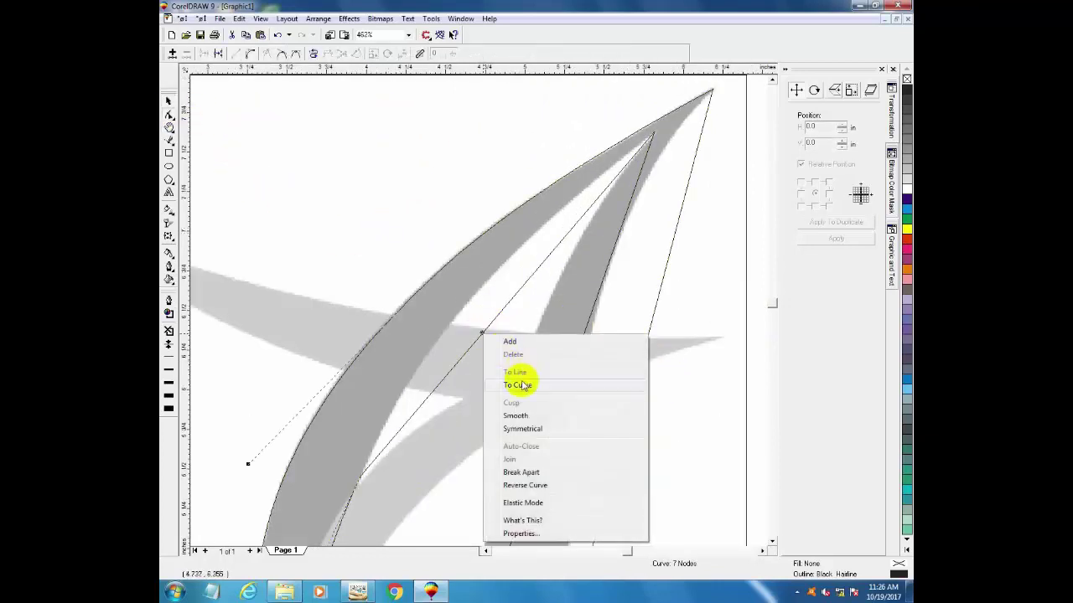
pyautogui.click(522, 376)
pyautogui.moveTo(477, 343); pyautogui.dragTo(460, 316)
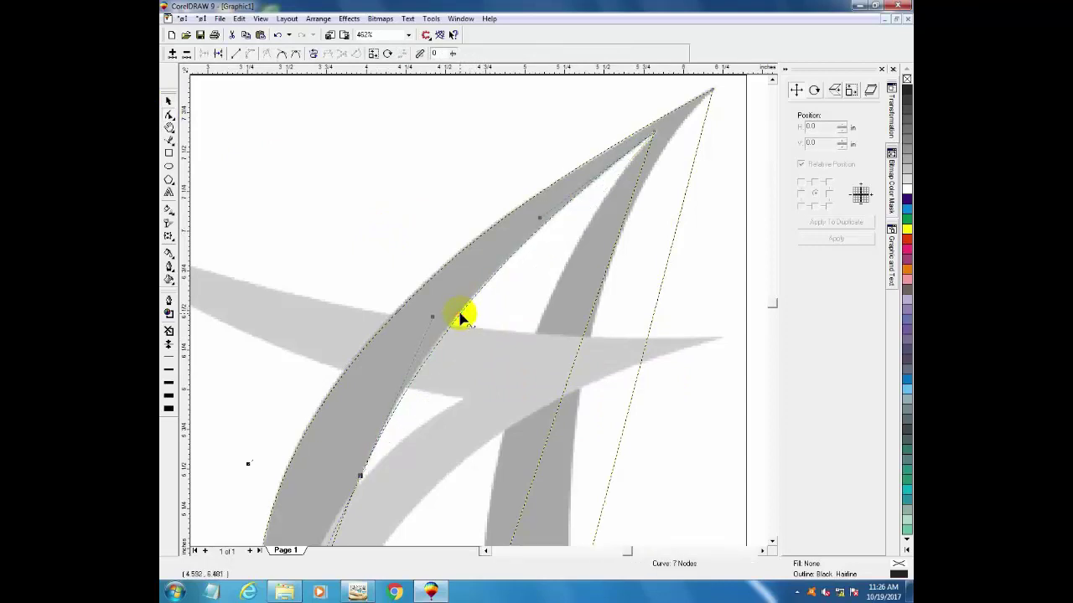
pyautogui.press('F3')
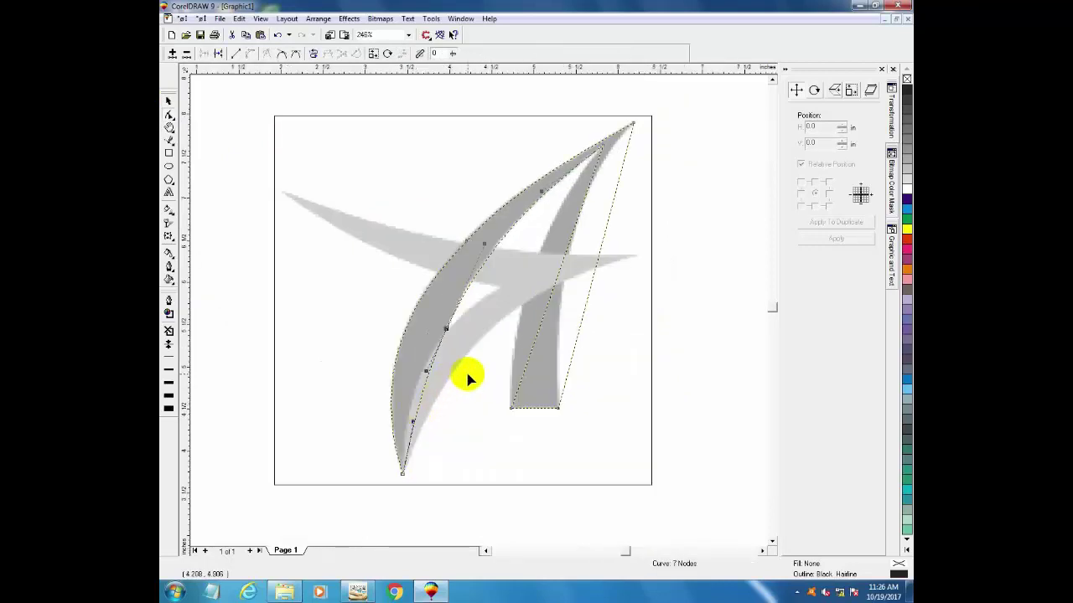
pyautogui.moveTo(442, 339); pyautogui.dragTo(445, 329)
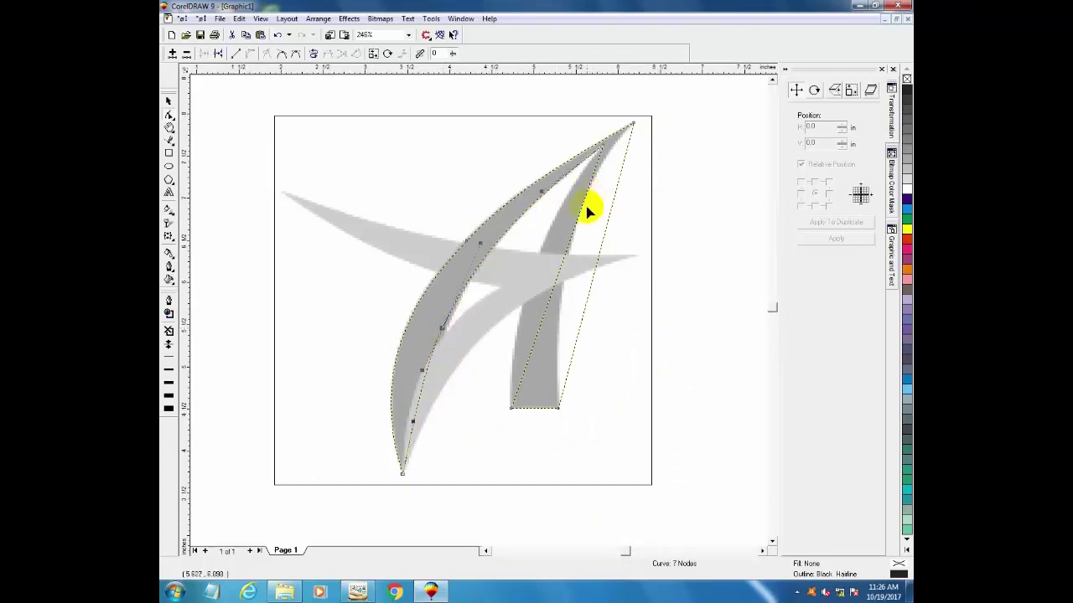
# Convert the inner segment of the A's right leg to a curve and bend it to follow the bitmap edge.
pyautogui.press('F2')
pyautogui.moveTo(491, 141); pyautogui.dragTo(667, 443)
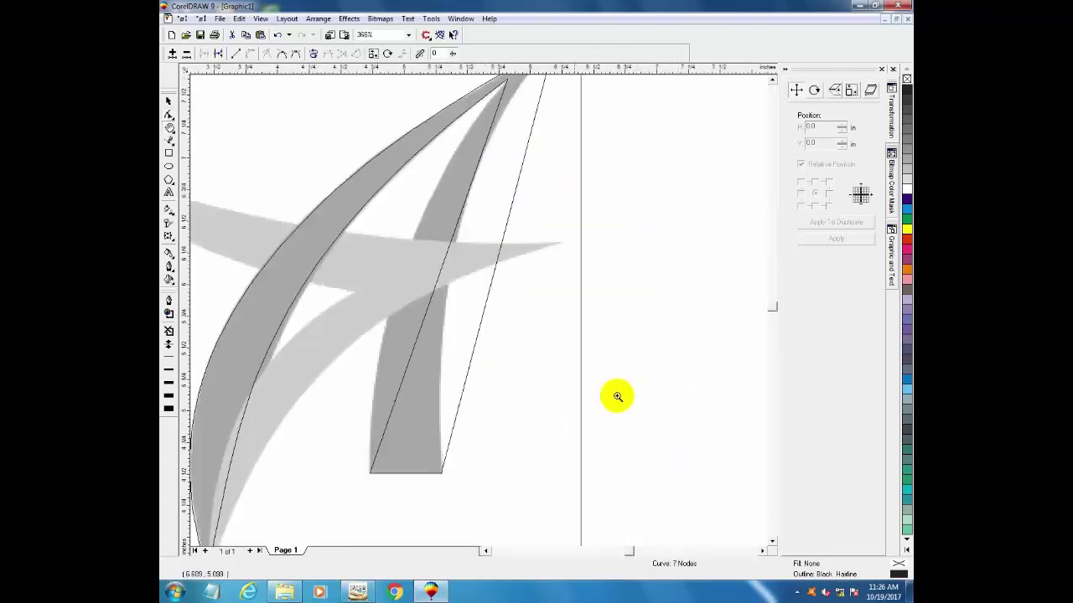
pyautogui.click(171, 101)
pyautogui.press('F10')
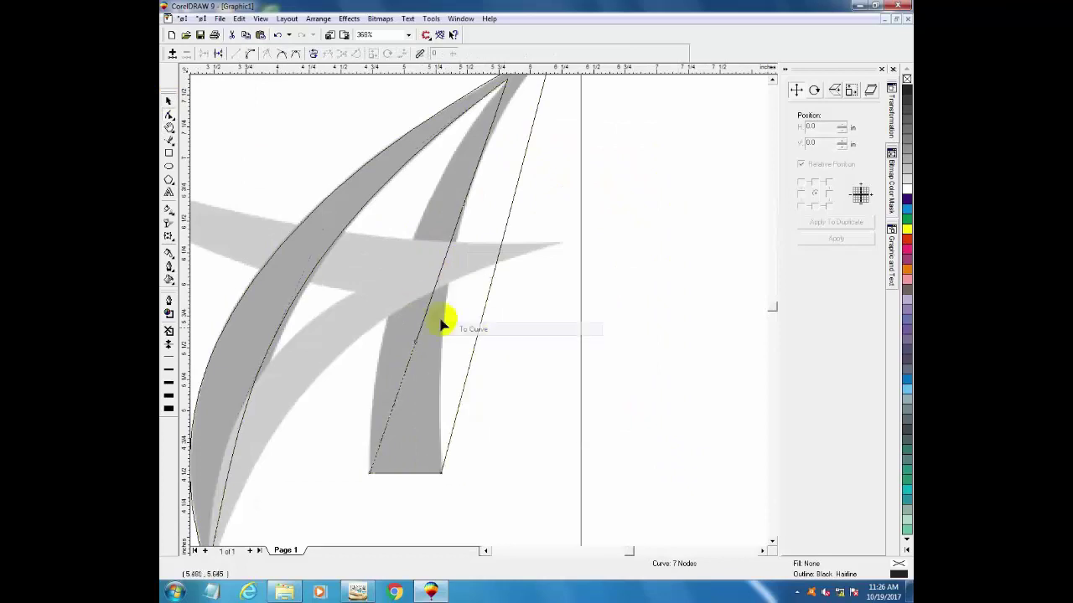
pyautogui.moveTo(441, 314); pyautogui.dragTo(400, 289)
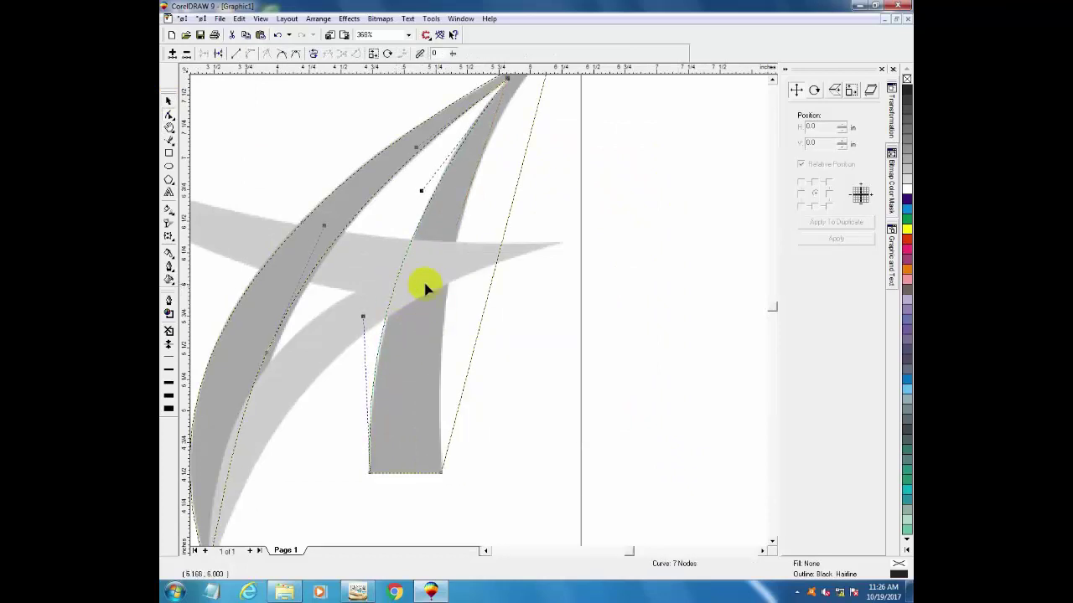
# Convert the outer segment of the A's right leg to a curve and bend it inward to follow the bitmap edge.
pyautogui.press('F3')
pyautogui.press('F2')
pyautogui.moveTo(502, 104); pyautogui.dragTo(675, 457)
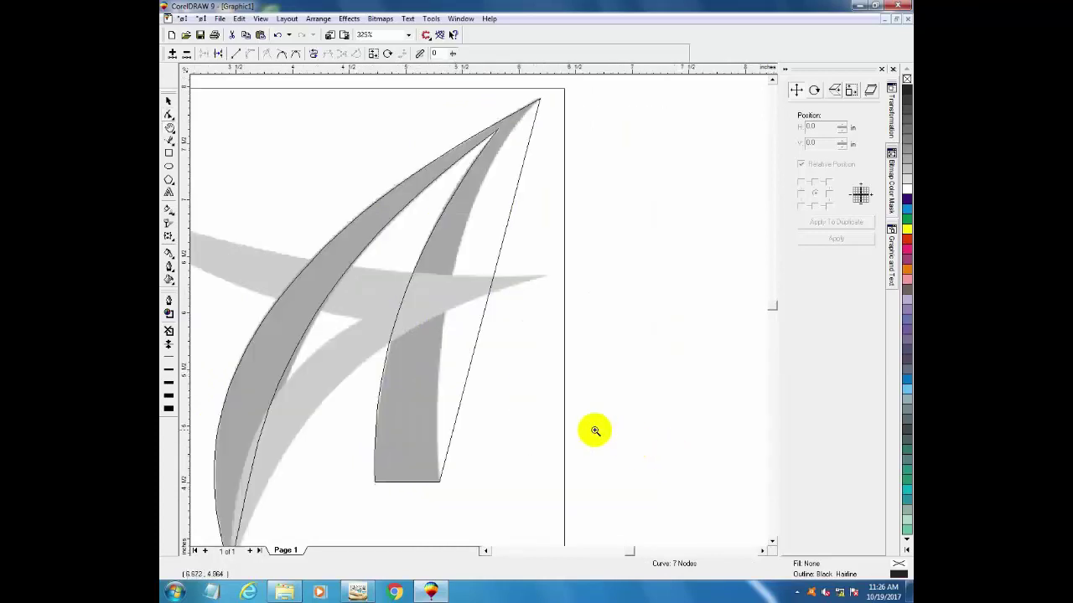
pyautogui.click(168, 101)
pyautogui.press('F10')
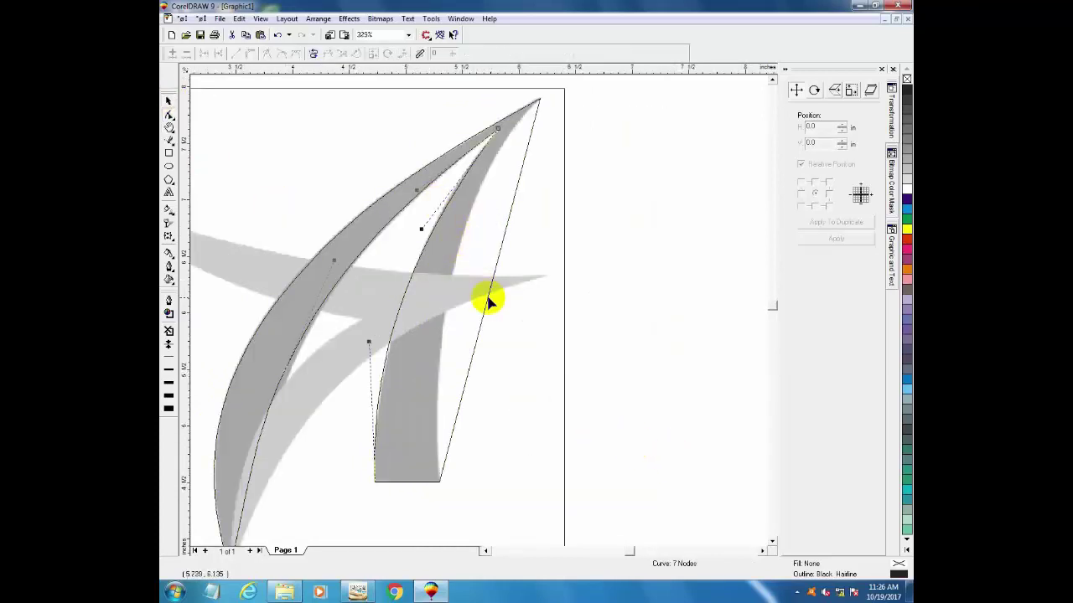
pyautogui.rightClick(488, 306)
pyautogui.click(532, 354)
pyautogui.moveTo(479, 323); pyautogui.dragTo(458, 264)
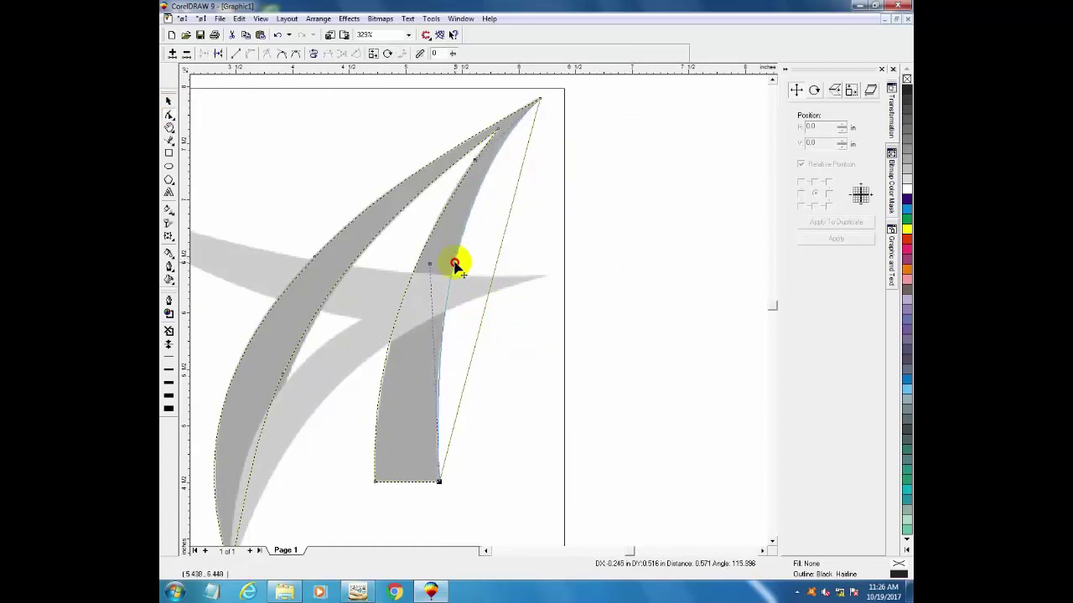
pyautogui.moveTo(454, 265); pyautogui.dragTo(456, 264)
# Fill the traced A shape with red and send it behind the bitmap.
pyautogui.click(168, 101)
pyautogui.press('F4')
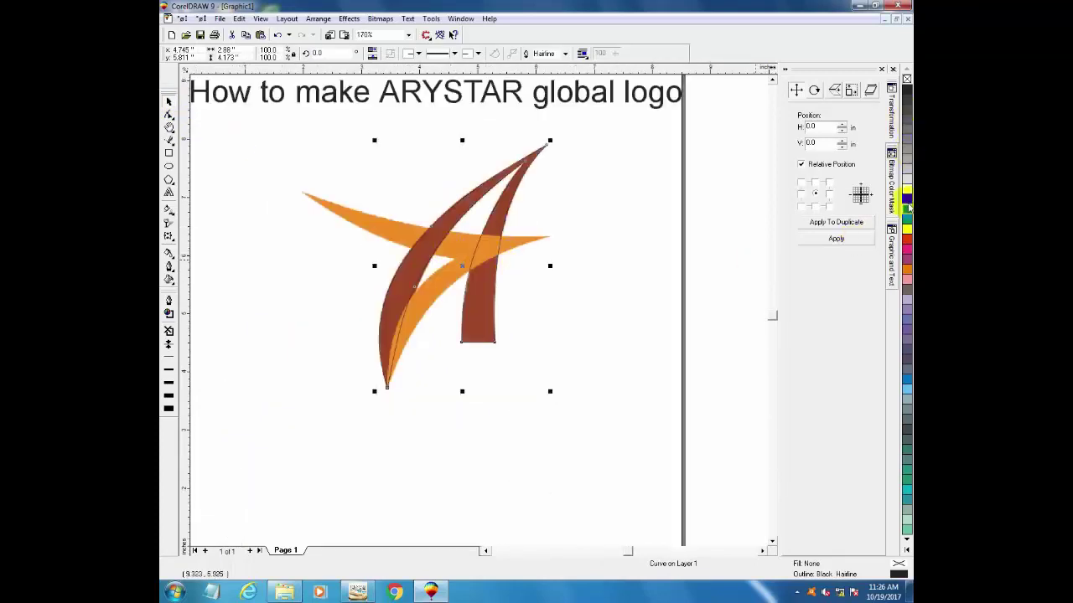
pyautogui.click(907, 238)
pyautogui.moveTo(491, 311); pyautogui.dragTo(622, 337)
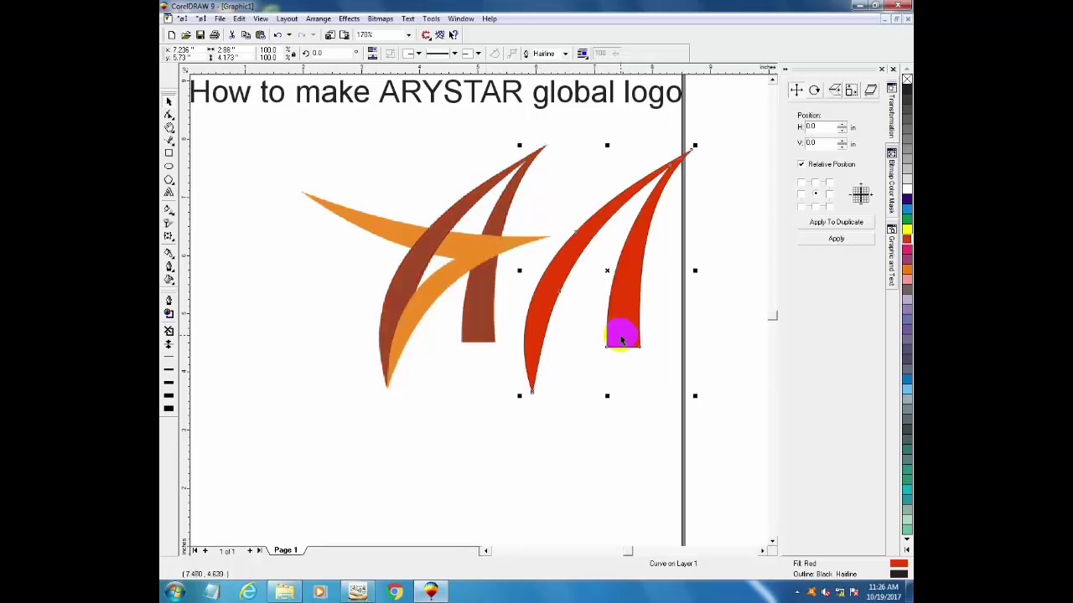
pyautogui.hotkey('ctrl', 'z')
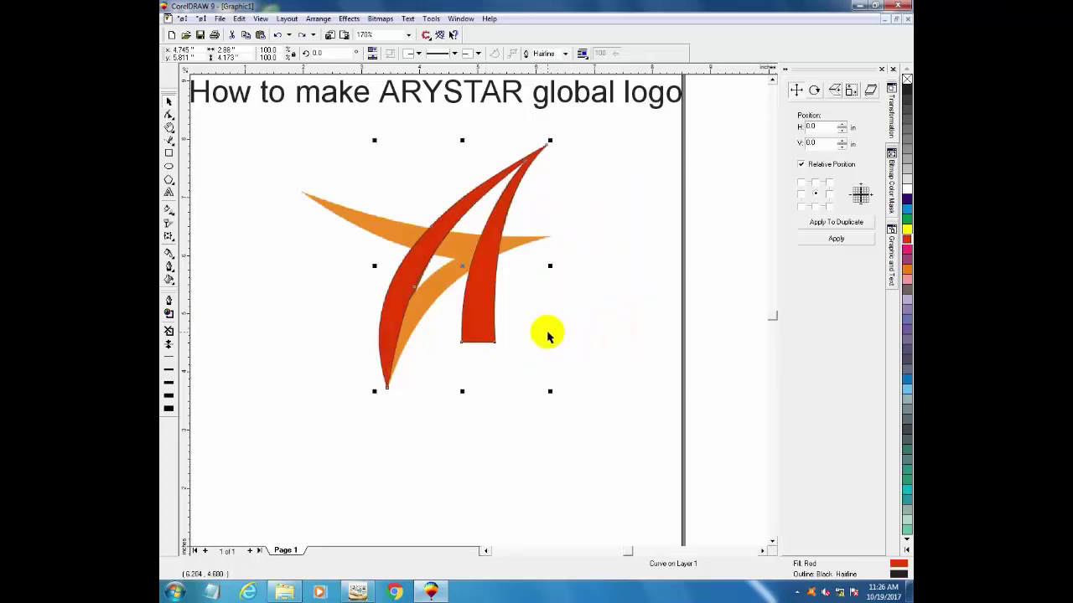
pyautogui.hotkey('shift', 'pagedown')
pyautogui.click(611, 363)
# Trace the orange swoosh's left arm with a closed straight-segment Bezier outline ending inside the brown stroke.
pyautogui.press('F2')
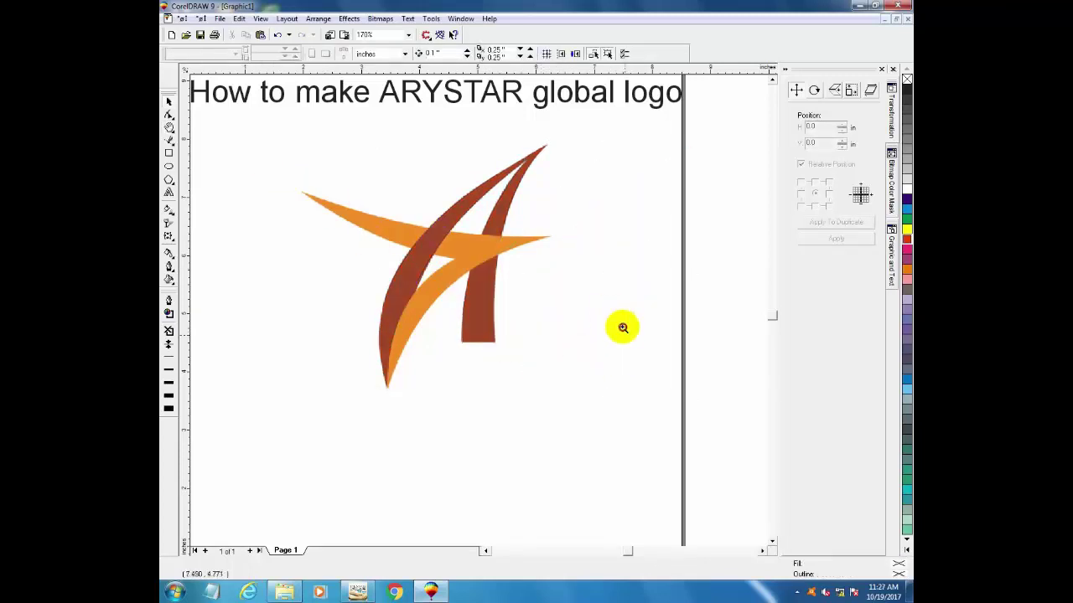
pyautogui.moveTo(623, 328); pyautogui.dragTo(621, 399)
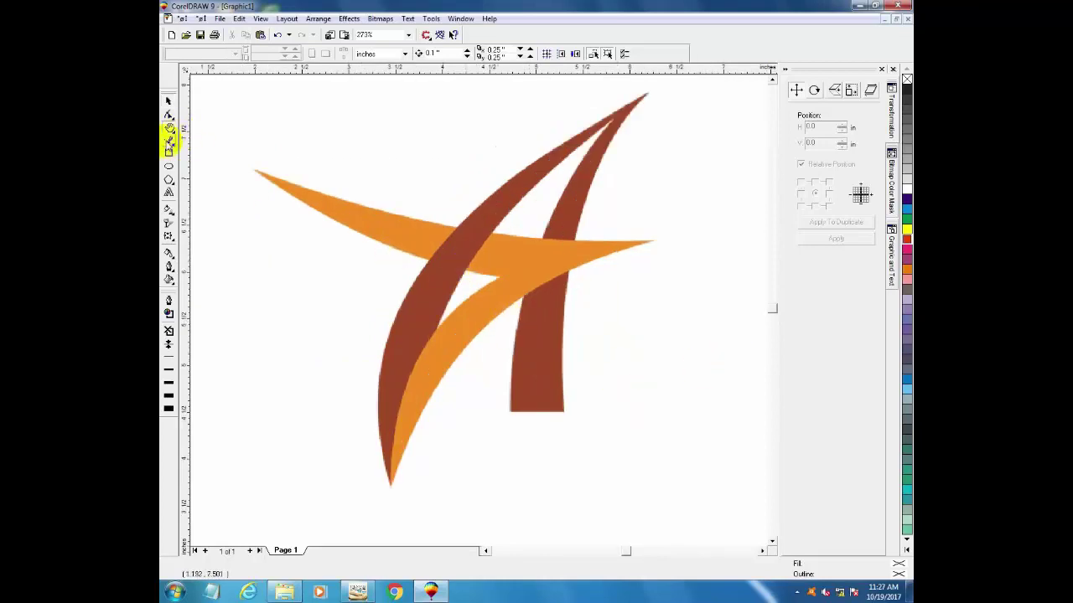
pyautogui.hotkey('shift', 'F9')
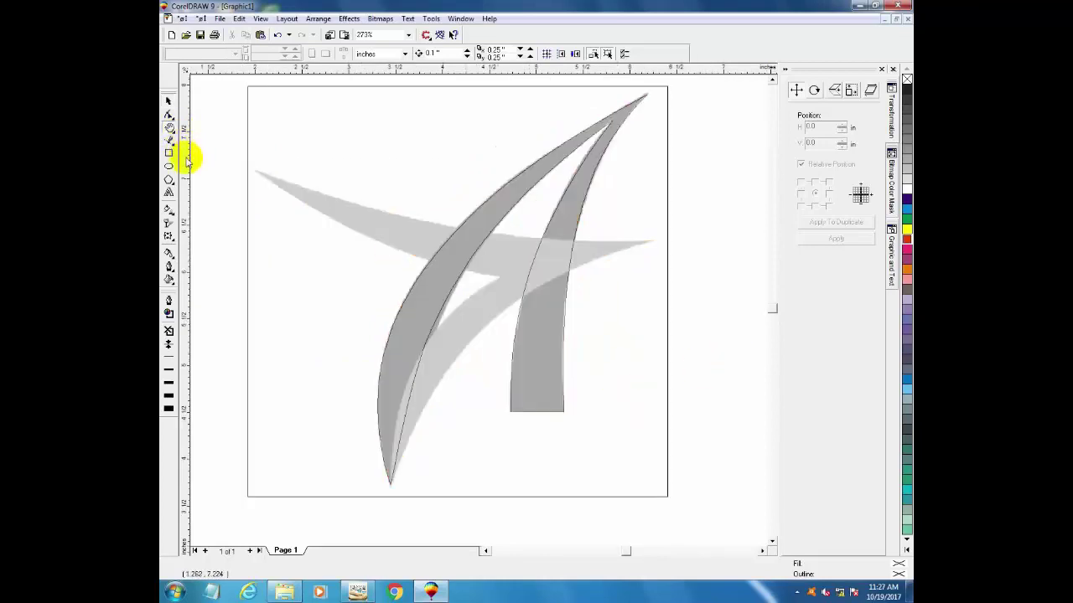
pyautogui.click(168, 140)
pyautogui.click(204, 148)
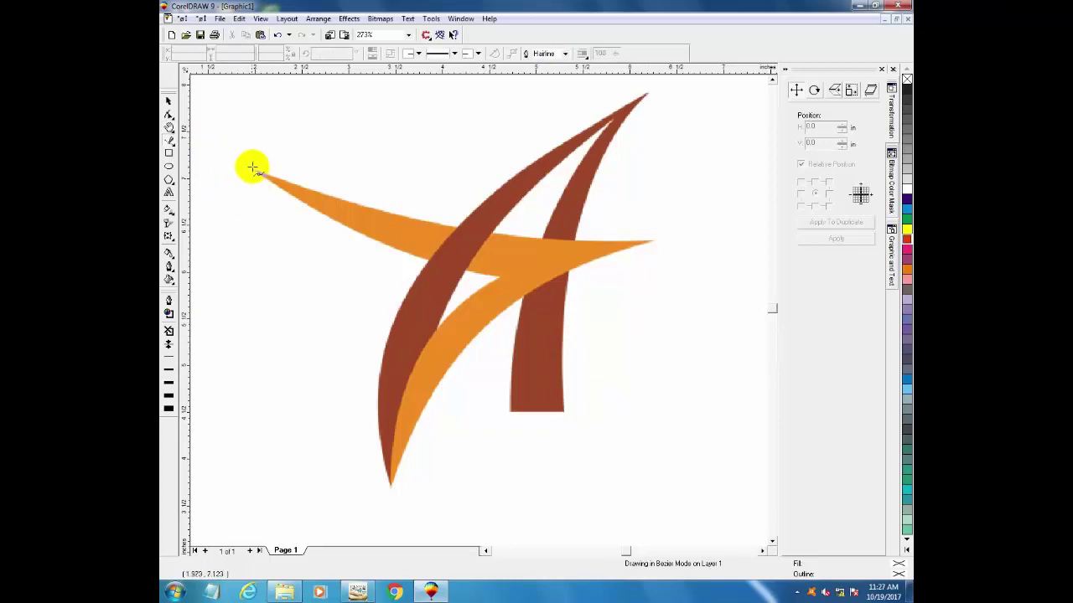
pyautogui.click(458, 228)
pyautogui.click(456, 228)
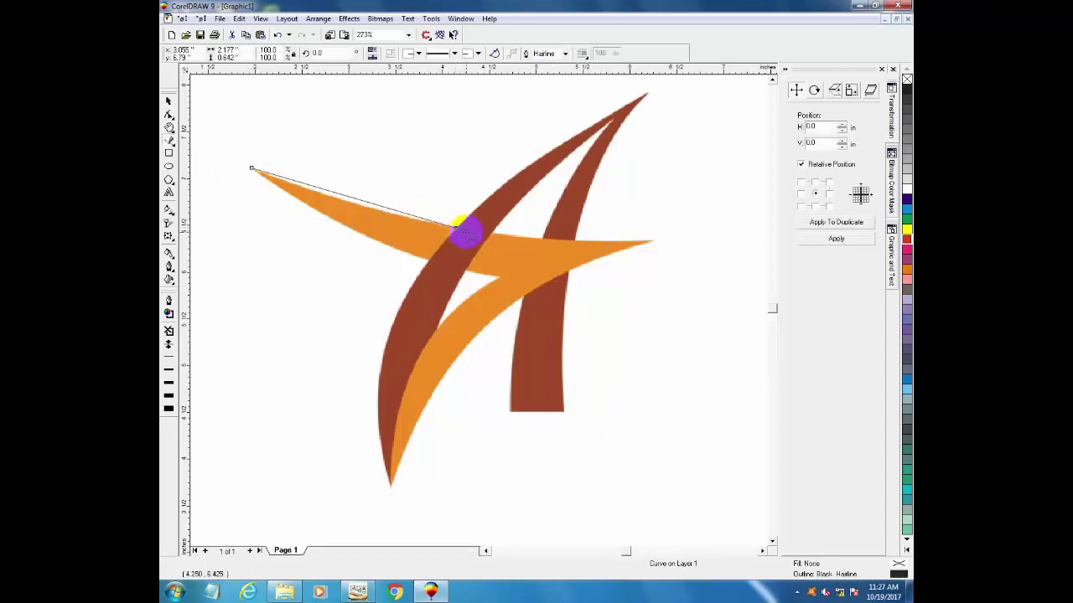
pyautogui.click(455, 264)
pyautogui.click(399, 255)
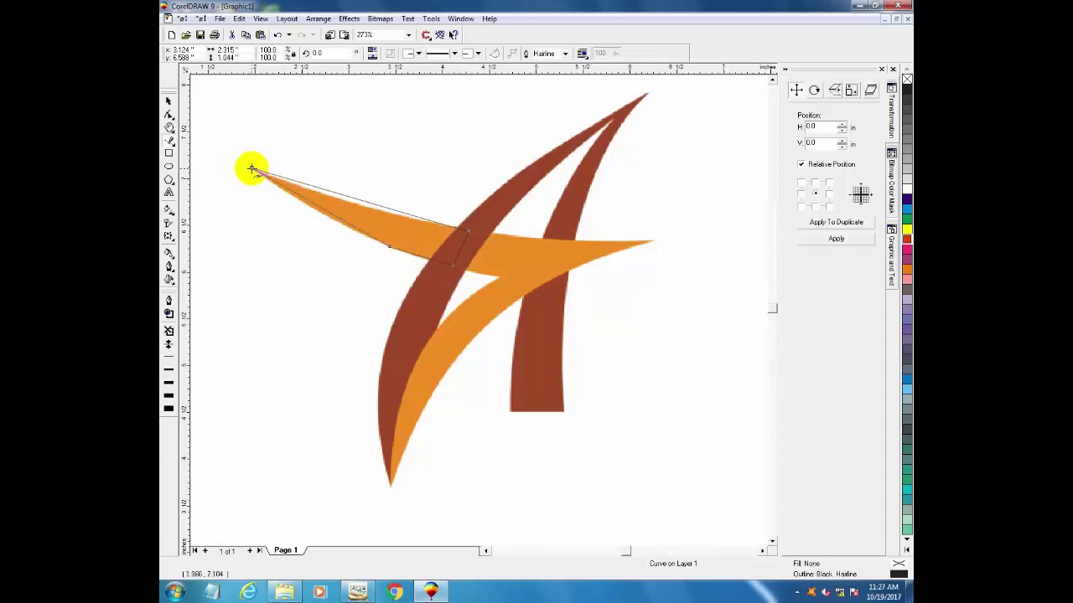
# Trace the rest of the orange swoosh with a closed straight-segment Bezier outline through its right tip, bottom tip and inner notch.
pyautogui.click(480, 231)
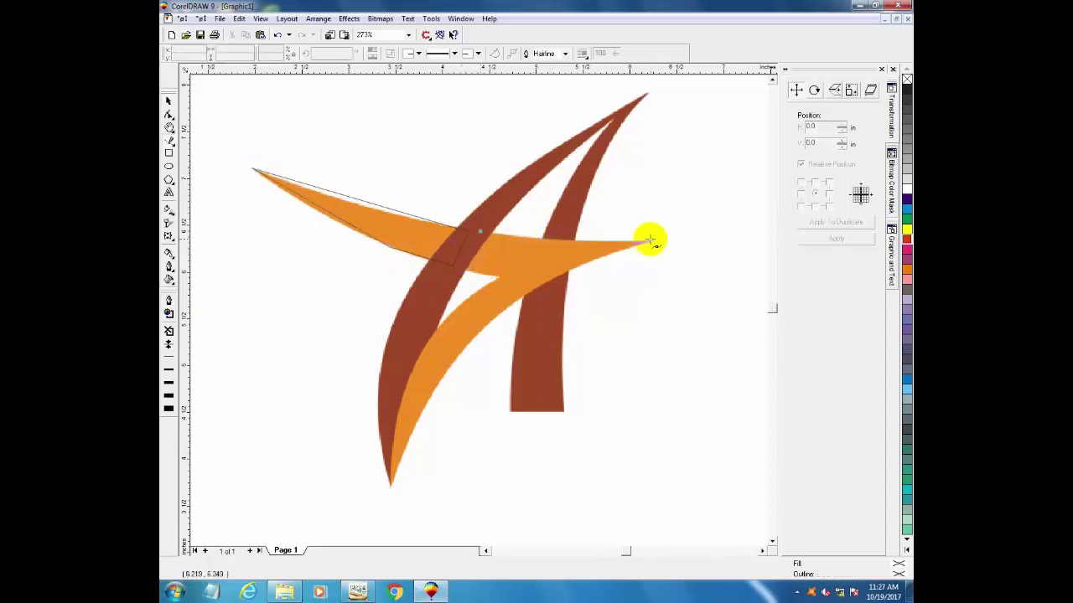
pyautogui.click(651, 241)
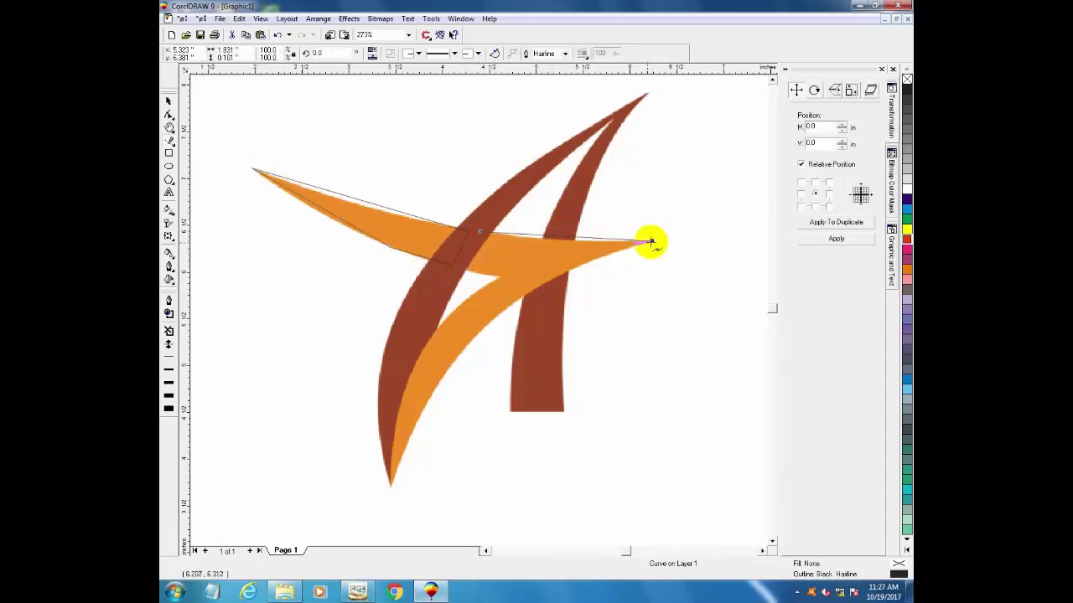
pyautogui.click(391, 484)
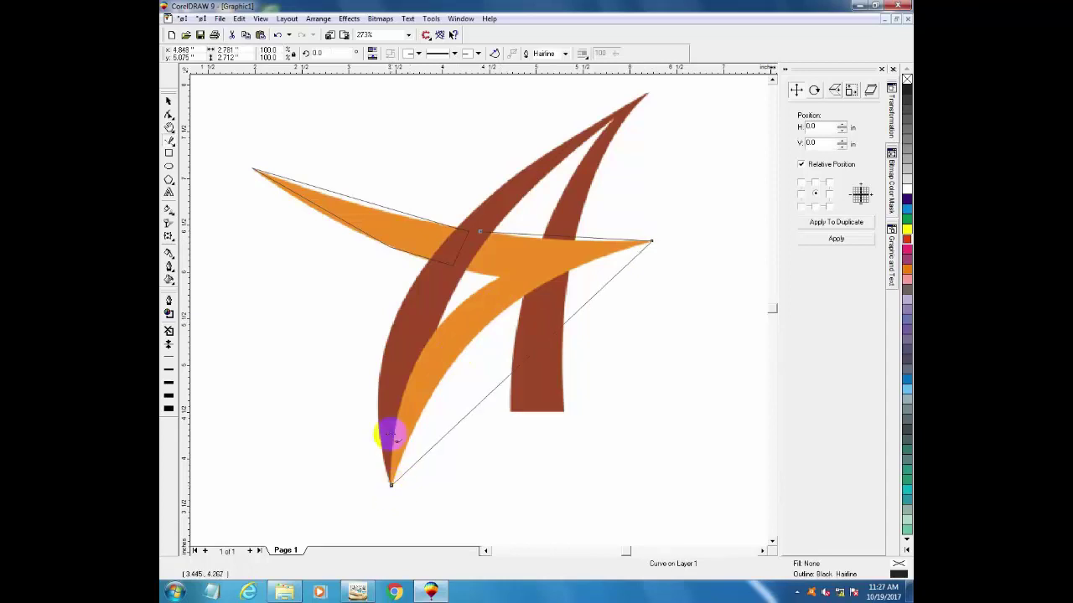
pyautogui.click(440, 326)
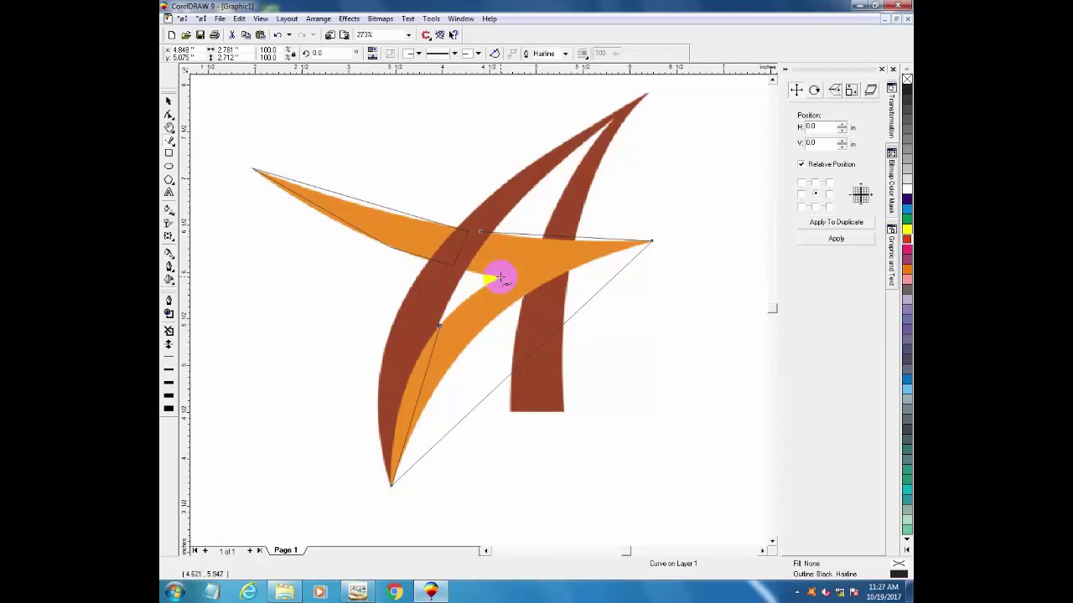
pyautogui.click(465, 273)
pyautogui.click(479, 230)
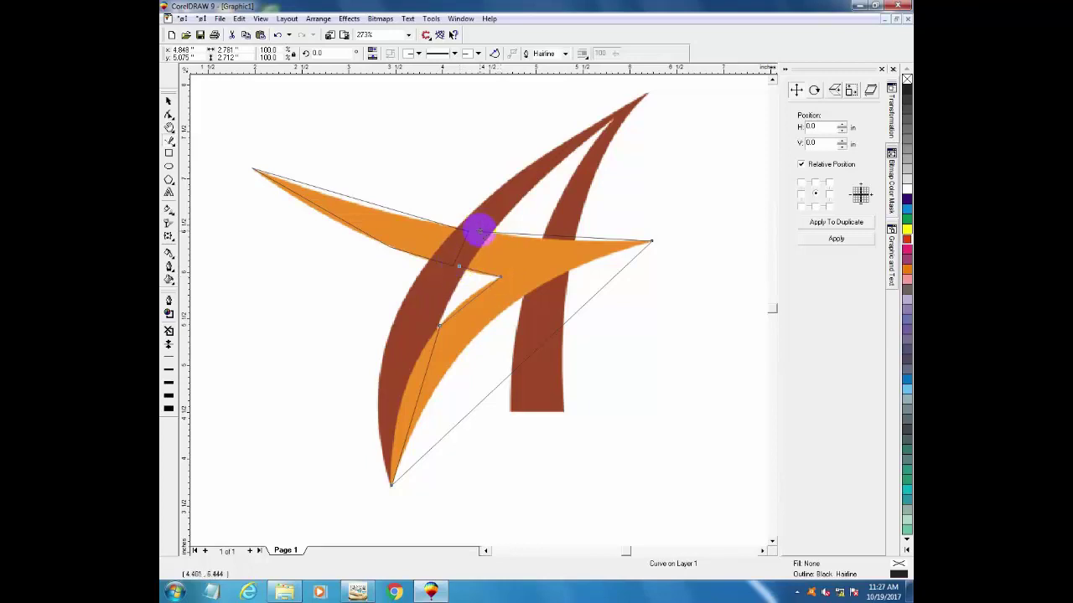
# Convert the long lower segment of the swoosh's left arm to a curve and bow it outward along the bitmap edge.
pyautogui.press('F2')
pyautogui.moveTo(232, 139); pyautogui.dragTo(546, 295)
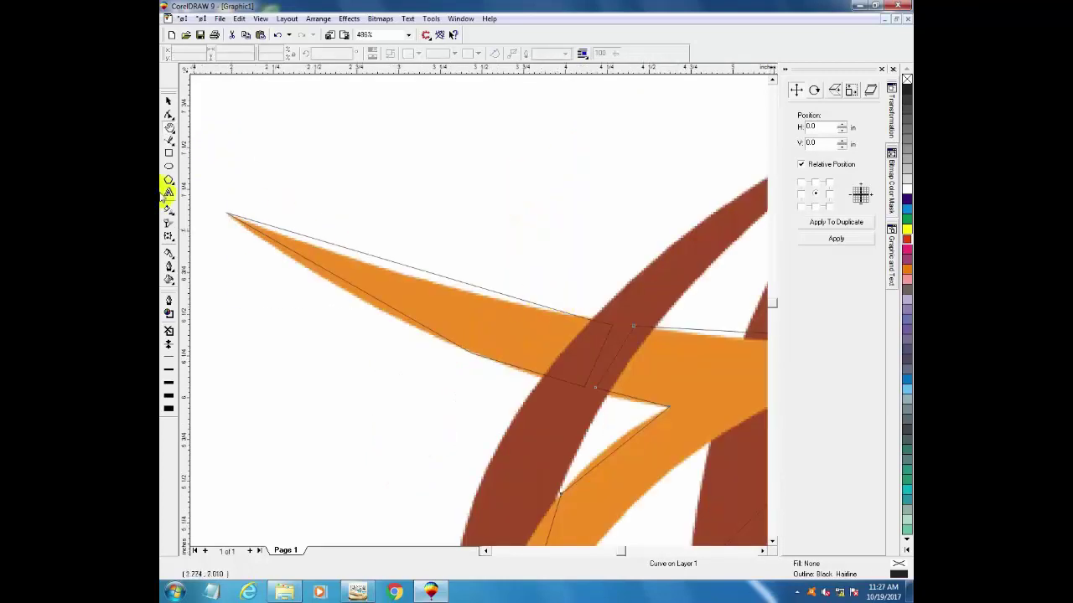
pyautogui.click(367, 263)
pyautogui.press('F10')
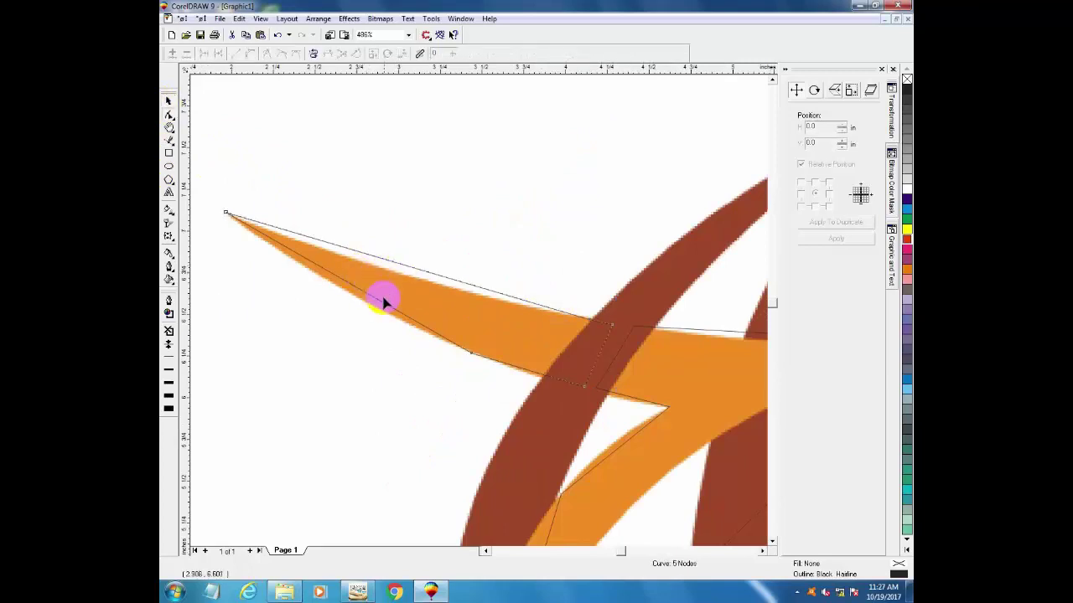
pyautogui.click(532, 408)
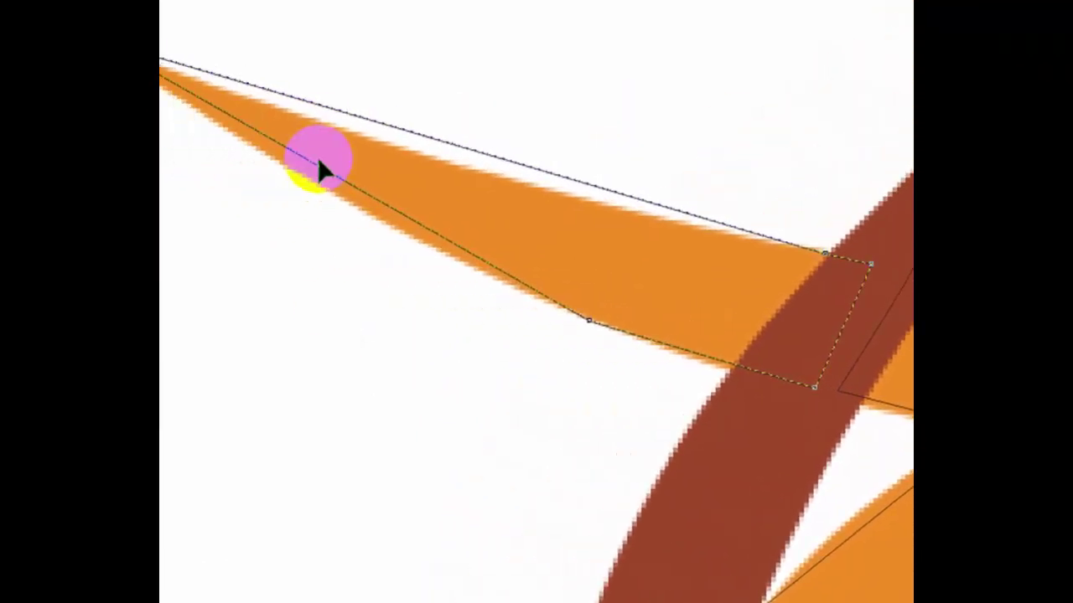
pyautogui.rightClick(275, 155)
pyautogui.click(453, 306)
pyautogui.moveTo(399, 208); pyautogui.dragTo(377, 219)
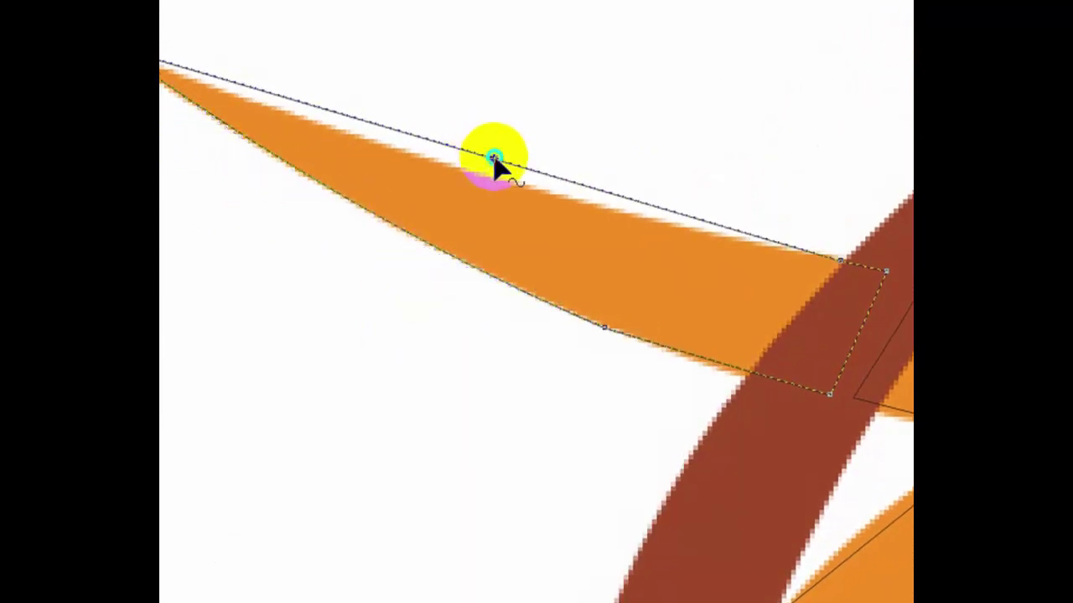
# Curve the left arm's upper edge and its short lower segment beside the brown stroke to match the bitmap.
pyautogui.rightClick(491, 160)
pyautogui.click(575, 274)
pyautogui.moveTo(529, 174); pyautogui.dragTo(498, 184)
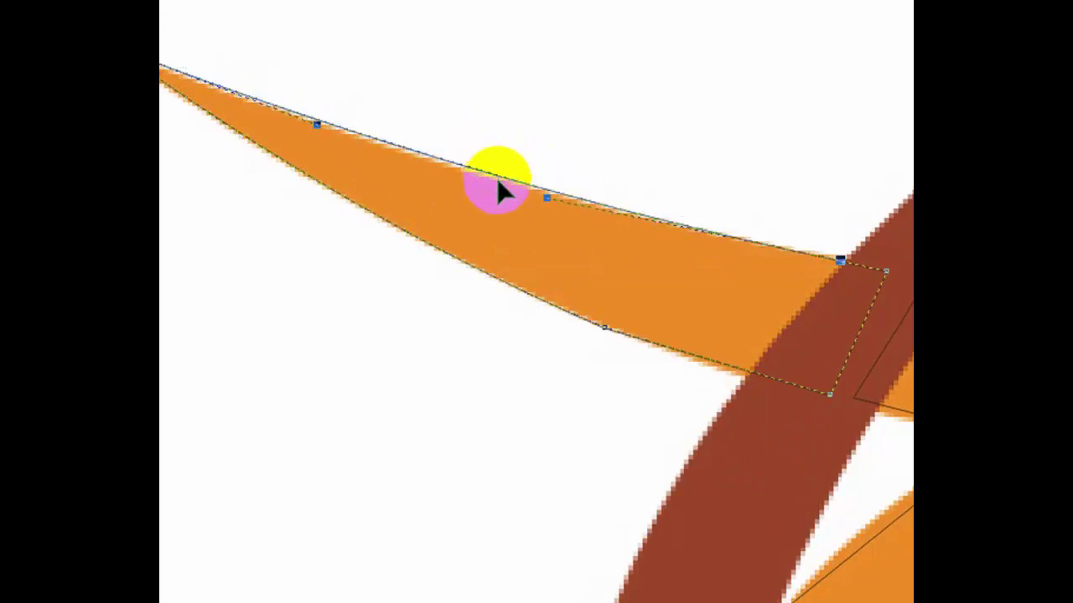
pyautogui.rightClick(726, 372)
pyautogui.click(755, 60)
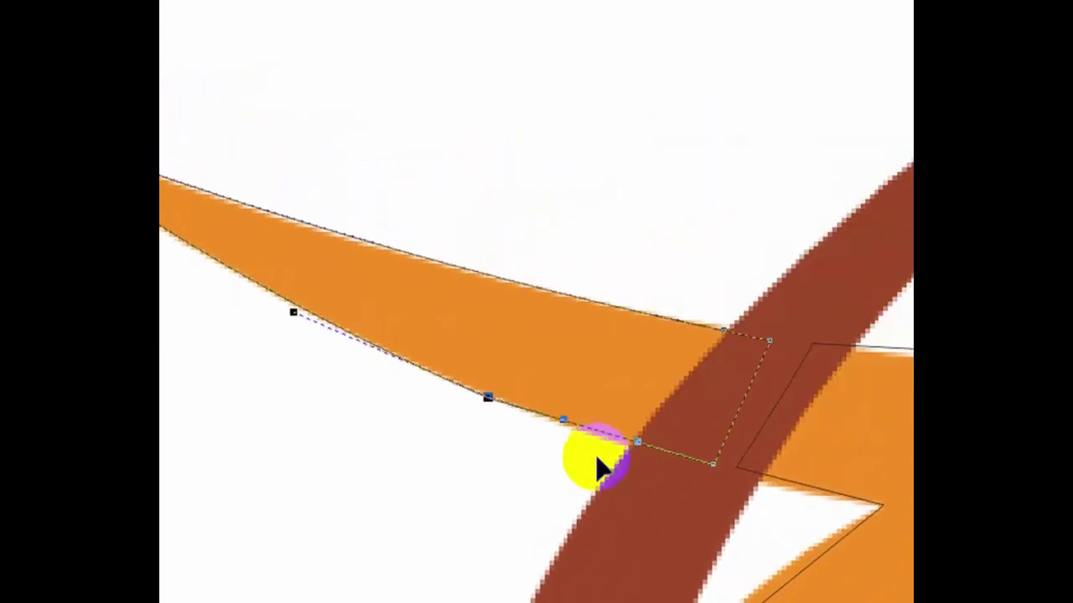
pyautogui.moveTo(605, 436); pyautogui.dragTo(600, 437)
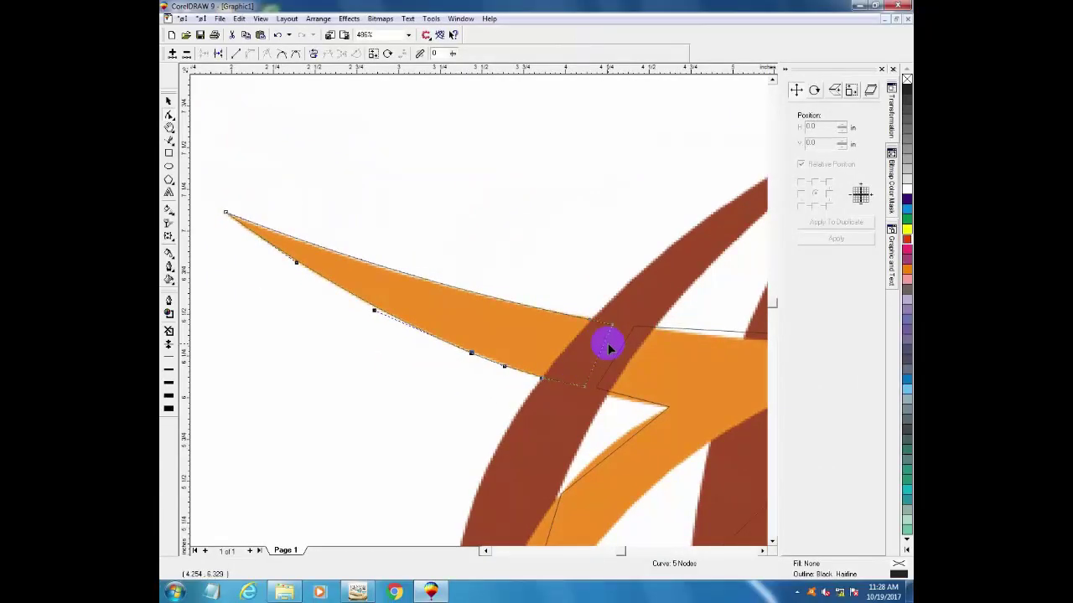
# Convert the lower inner segment of the swoosh's right piece to a curve and bend it along the brown stroke's edge.
pyautogui.press('F4')
pyautogui.press('F2')
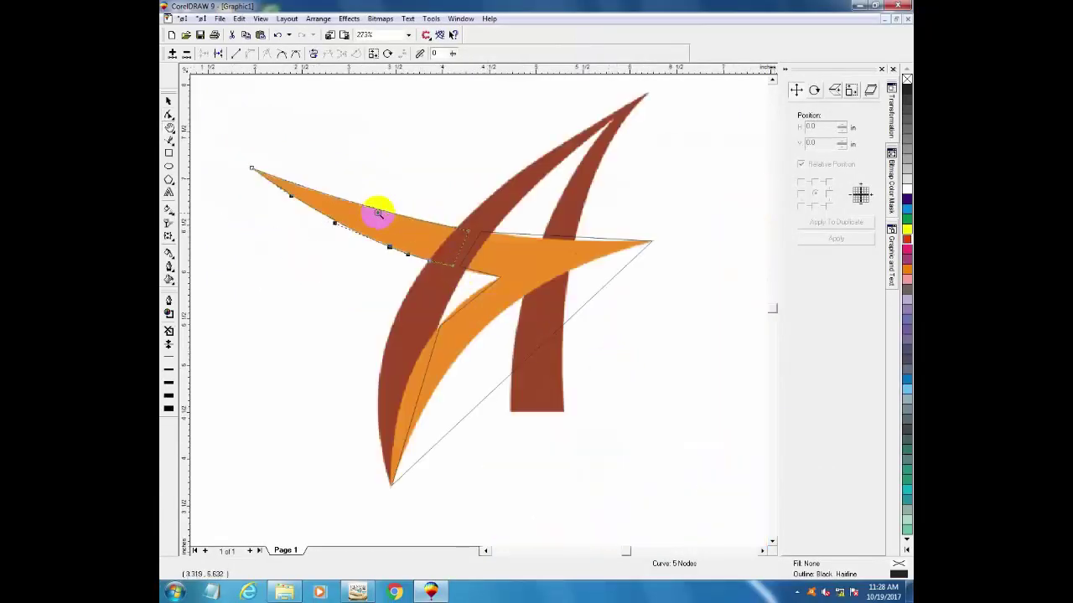
pyautogui.moveTo(327, 173); pyautogui.dragTo(671, 529)
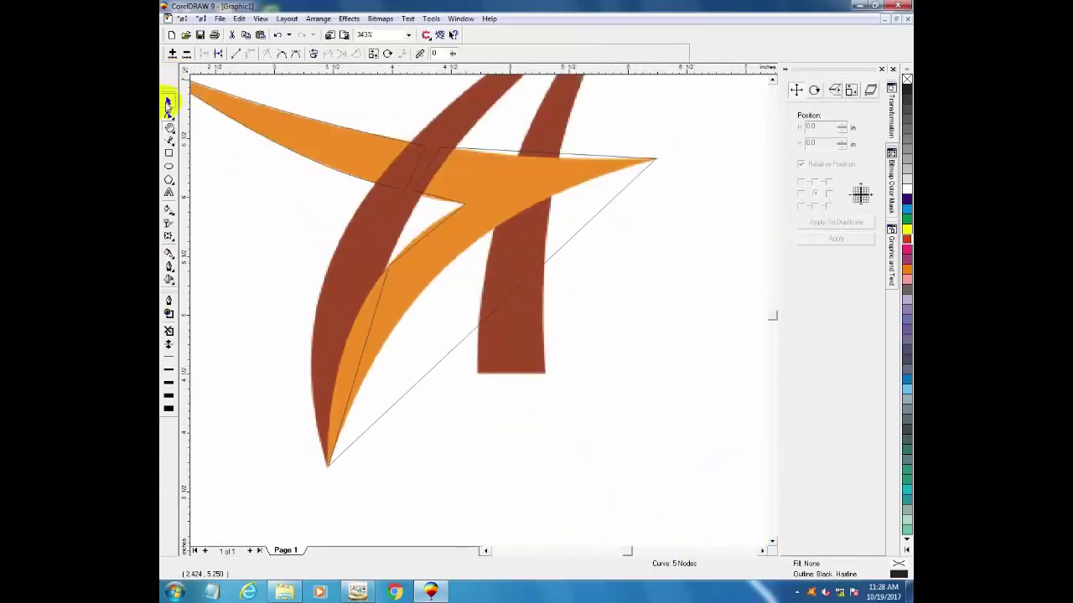
pyautogui.click(168, 104)
pyautogui.click(531, 299)
pyautogui.click(512, 294)
pyautogui.press('F10')
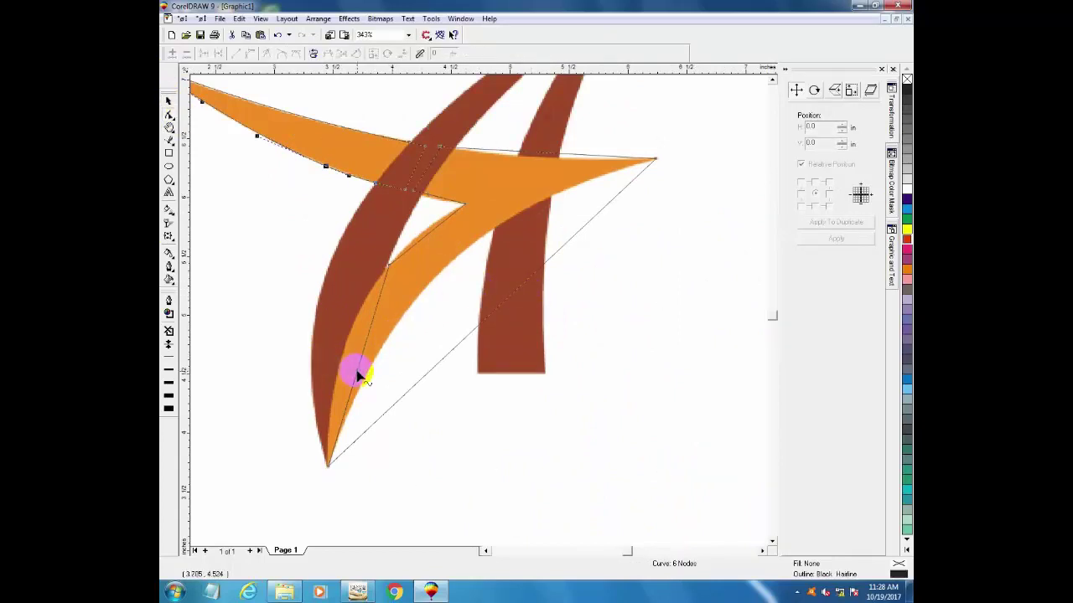
pyautogui.rightClick(356, 375)
pyautogui.click(407, 431)
pyautogui.moveTo(356, 368); pyautogui.dragTo(339, 360)
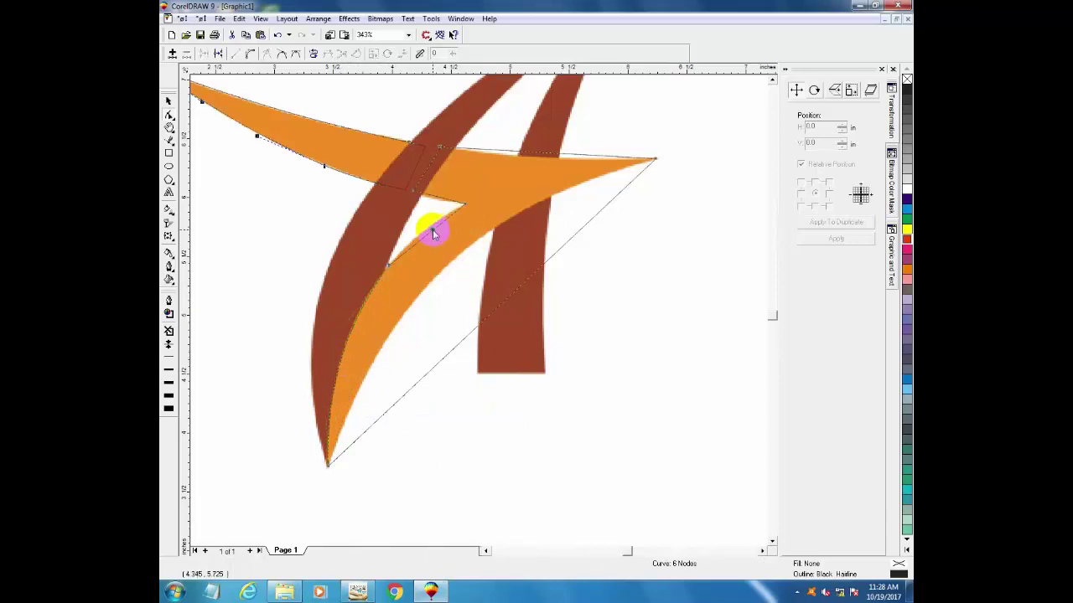
# Convert the two segments meeting at the swoosh's inner notch to curves and fit them to the bitmap edge.
pyautogui.rightClick(432, 231)
pyautogui.click(466, 279)
pyautogui.moveTo(428, 238); pyautogui.dragTo(437, 199)
pyautogui.rightClick(436, 199)
pyautogui.click(459, 247)
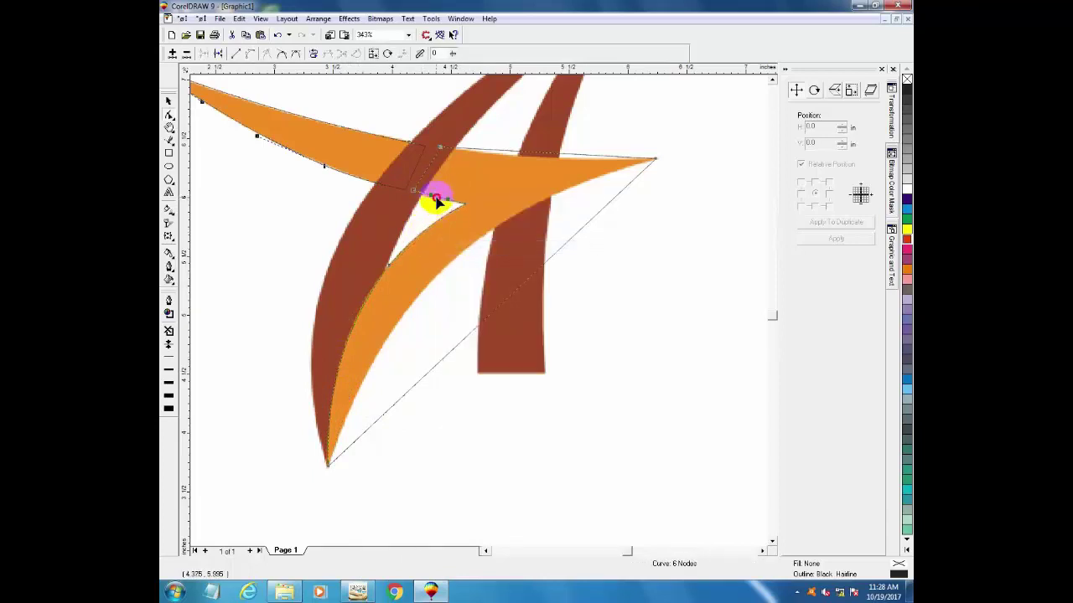
# Convert the upper edge of the swoosh's right piece to a curve and bend it slightly down to the bitmap edge.
pyautogui.click(495, 159)
pyautogui.rightClick(499, 151)
pyautogui.click(528, 203)
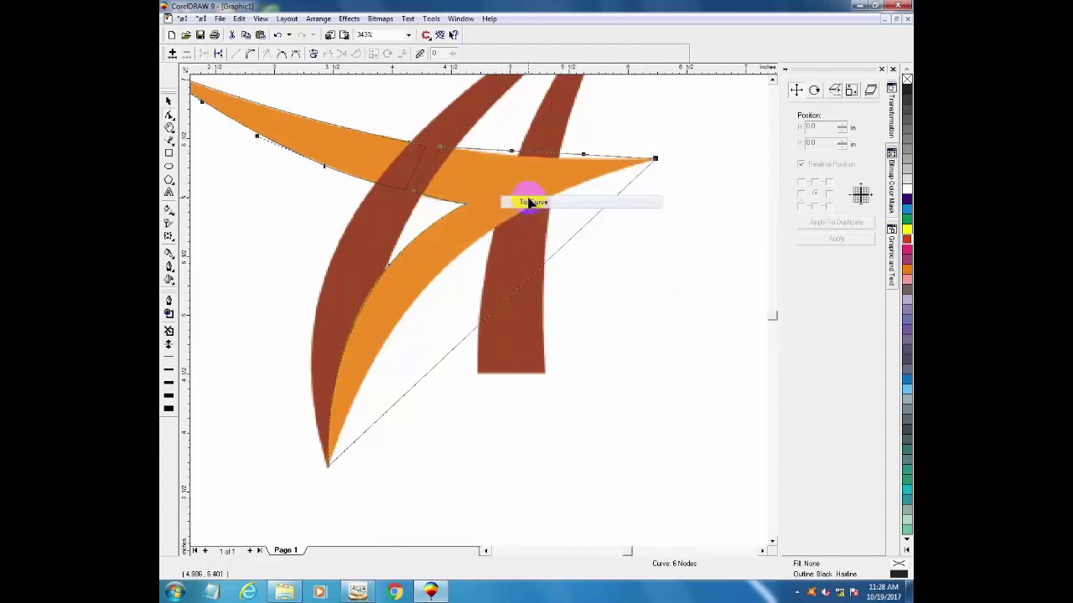
pyautogui.moveTo(533, 154); pyautogui.dragTo(528, 157)
pyautogui.click(490, 178)
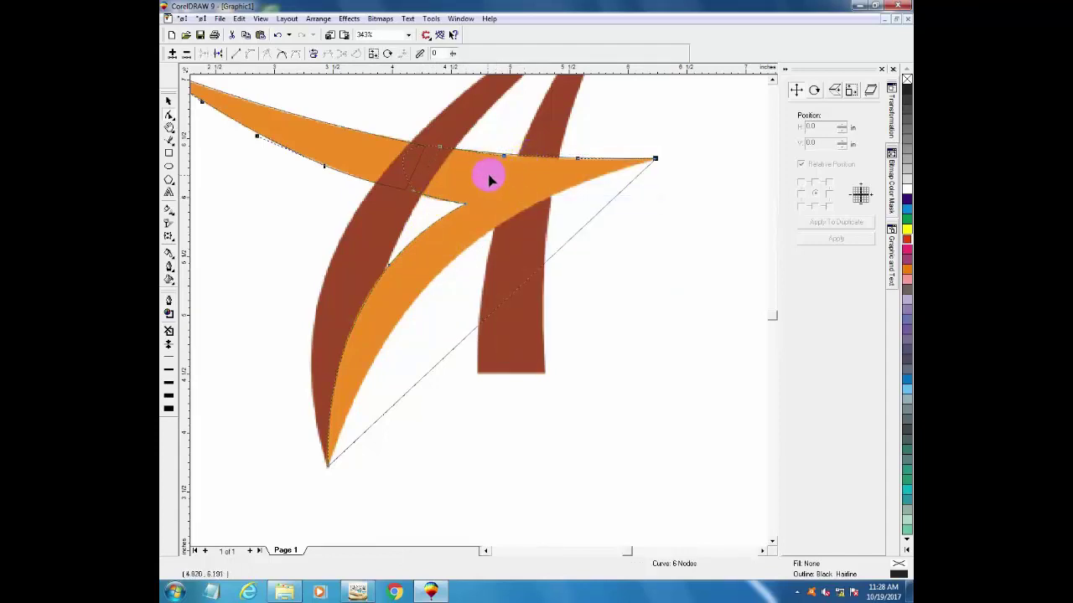
# Convert the swoosh's long outer segment between its right and bottom tips to a curve and bend it inward along the bitmap.
pyautogui.rightClick(557, 249)
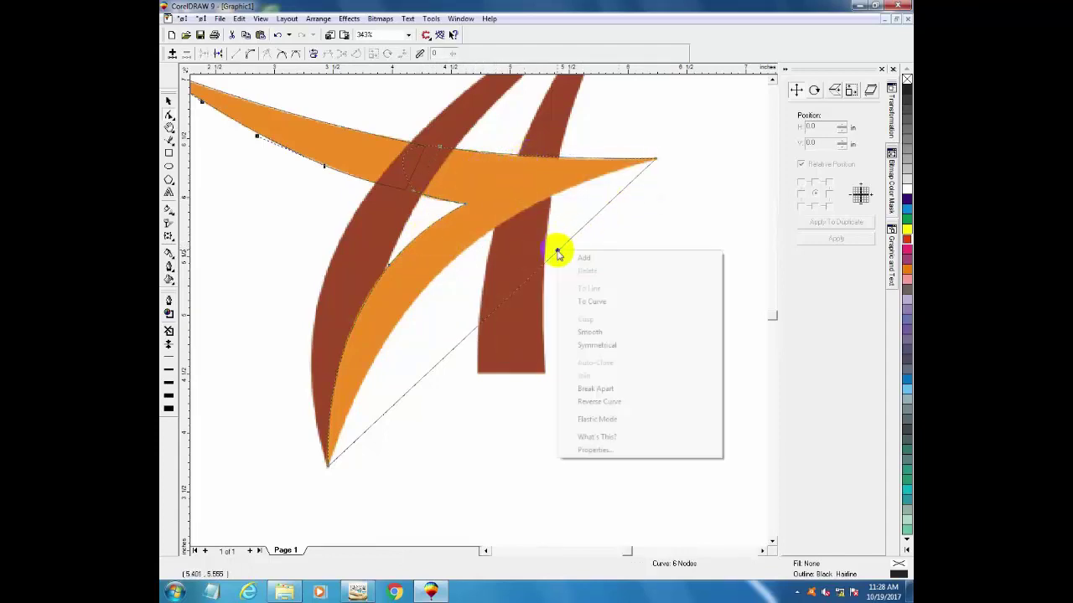
pyautogui.click(600, 304)
pyautogui.moveTo(520, 290); pyautogui.dragTo(462, 256)
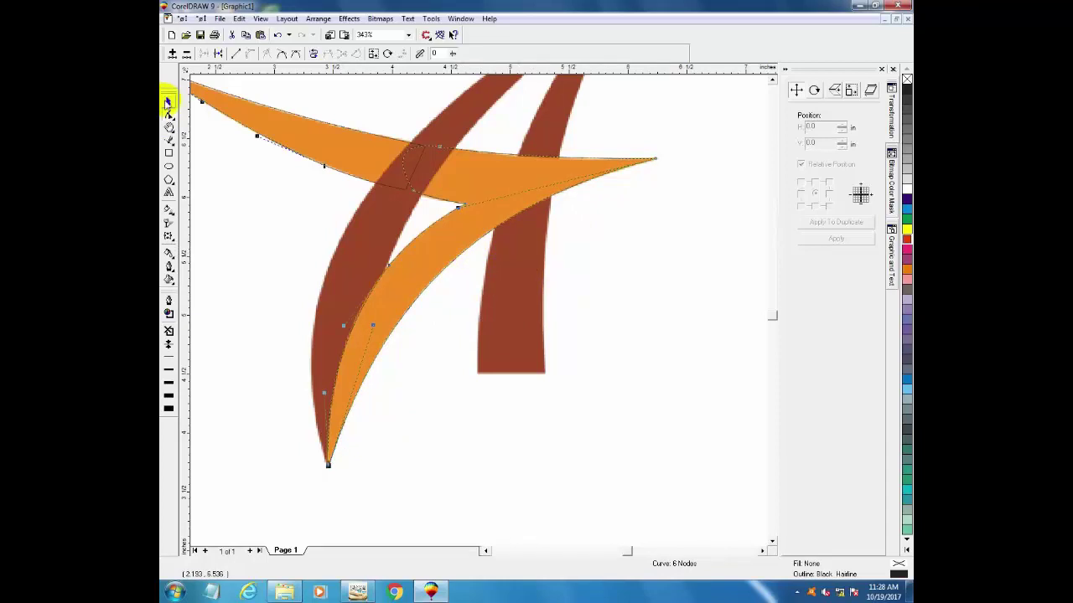
# Select the three traced shapes and place a copy of them in the empty area beside the page.
pyautogui.click(168, 102)
pyautogui.scroll(-2, 455, 211)
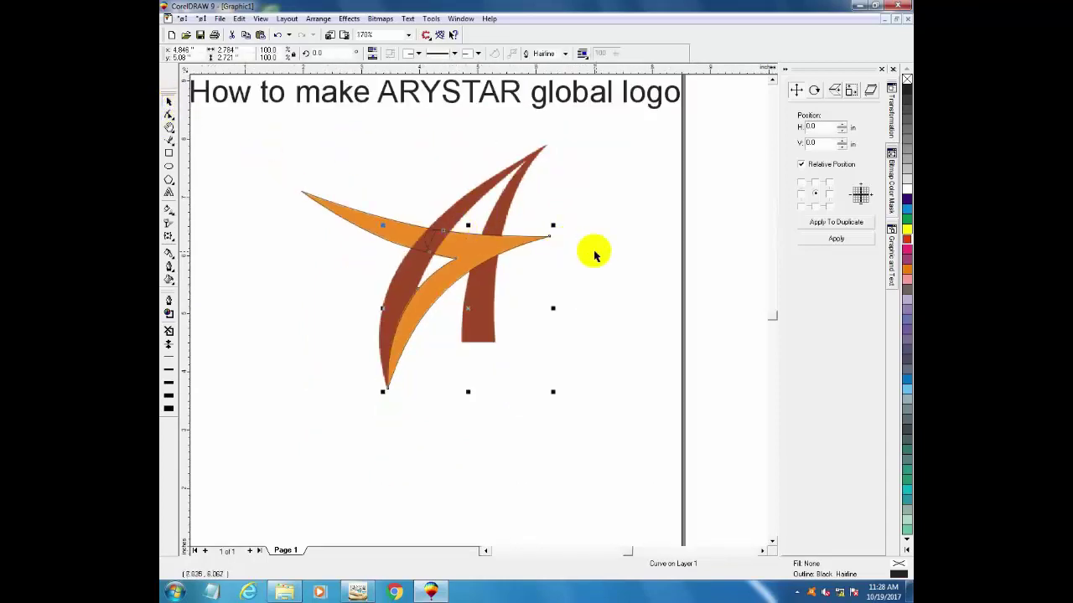
pyautogui.moveTo(252, 112); pyautogui.dragTo(605, 396)
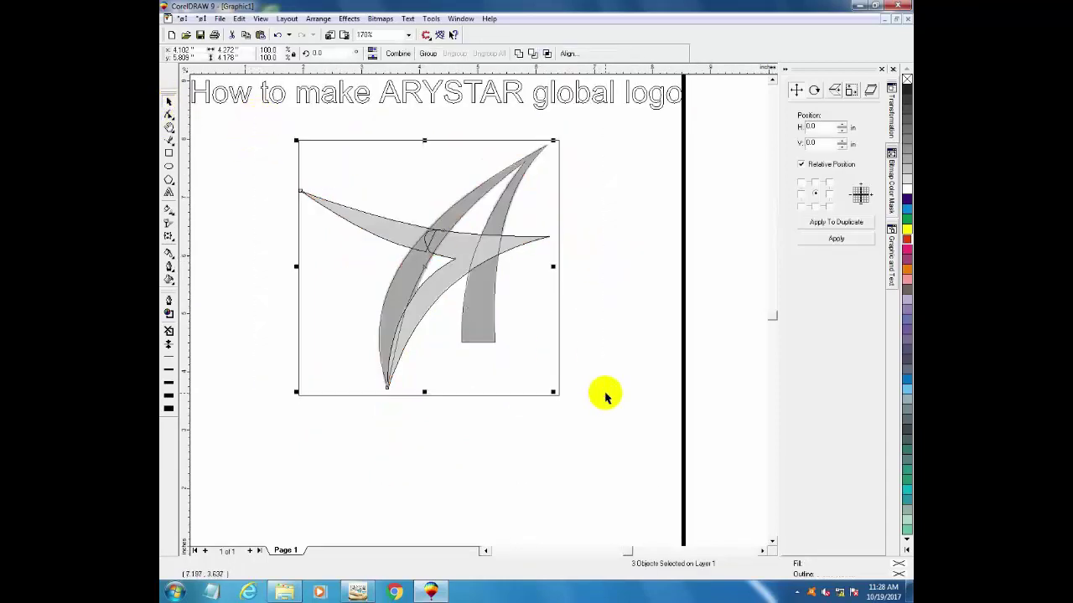
pyautogui.scroll(-3, 500, 324)
pyautogui.moveTo(476, 304); pyautogui.dragTo(485, 375)
pyautogui.moveTo(606, 290); pyautogui.dragTo(587, 289)
pyautogui.press('z')
pyautogui.moveTo(422, 225); pyautogui.dragTo(663, 352)
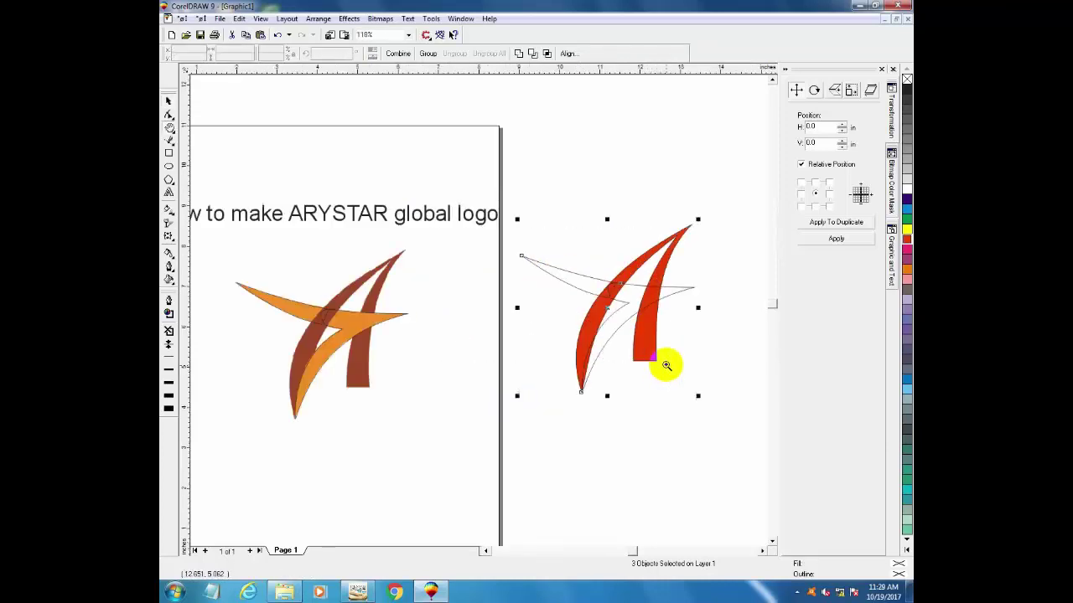
# Fill both swoosh pieces of the traced logo beside the page with orange.
pyautogui.click(168, 100)
pyautogui.click(620, 140)
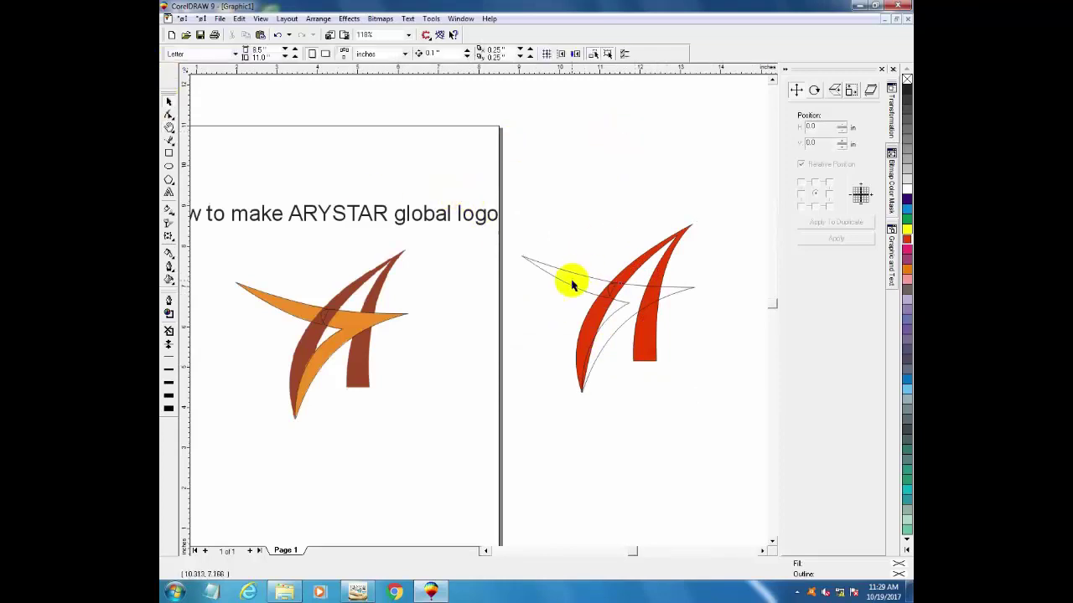
pyautogui.click(570, 279)
pyautogui.click(905, 271)
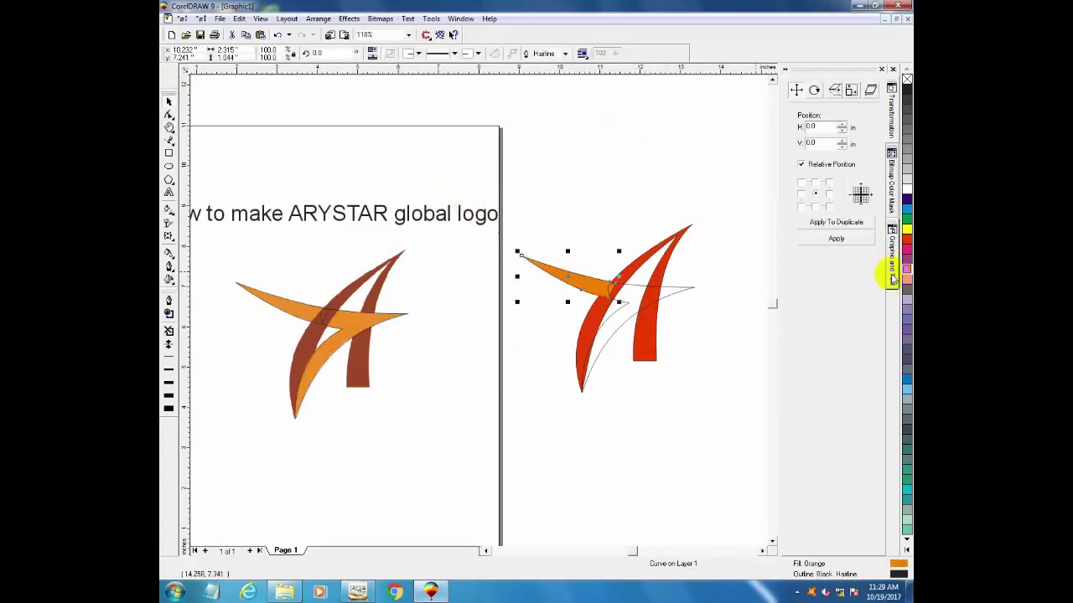
pyautogui.click(646, 299)
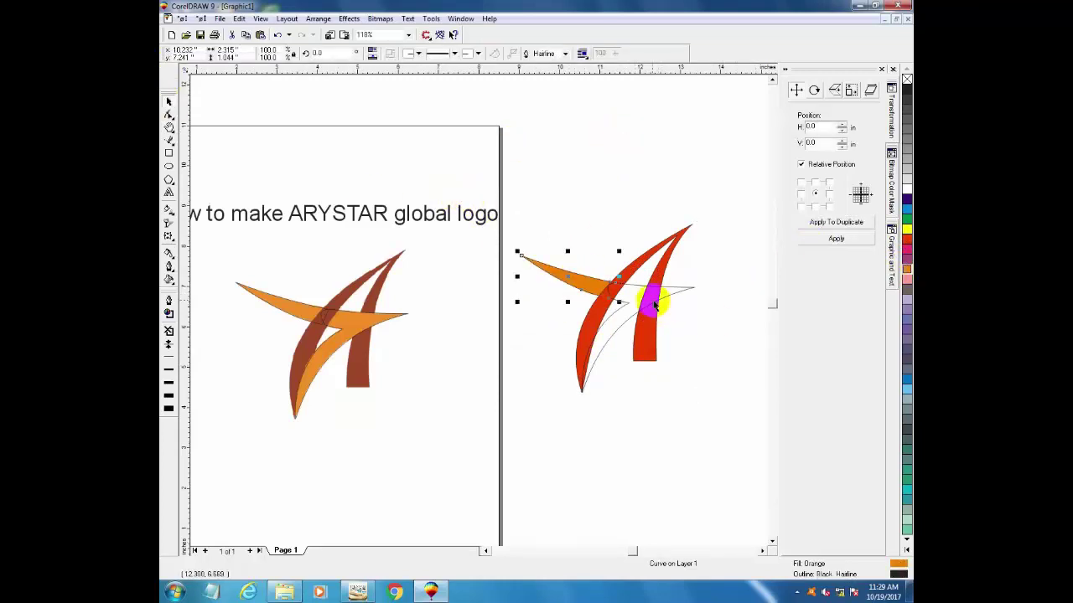
pyautogui.click(907, 270)
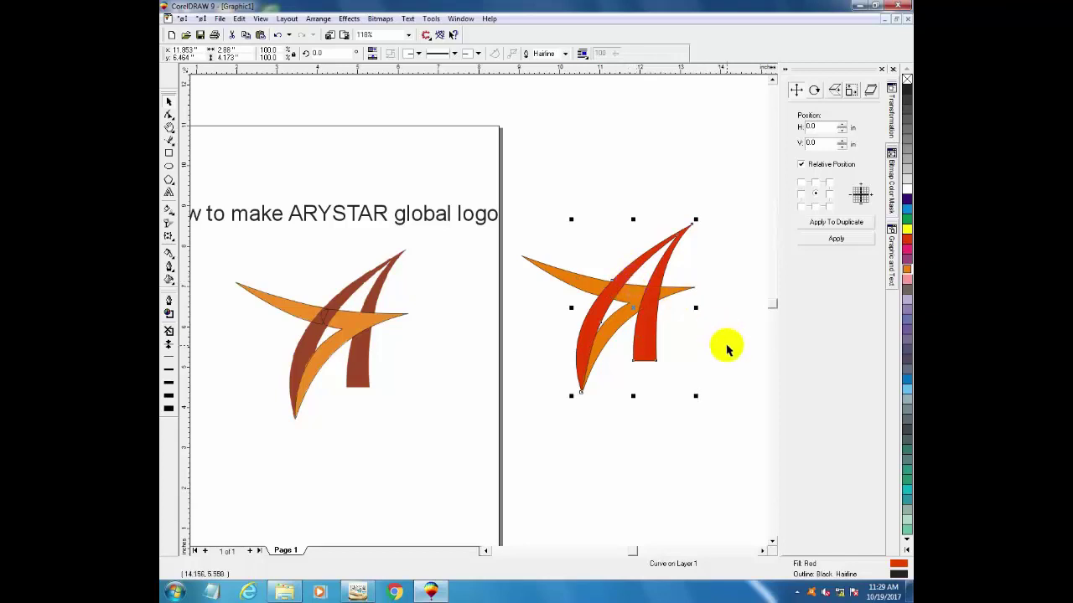
# Add nodes where the orange swoosh's right piece meets the A's left stroke and delete its old end nodes overlapping the stroke.
pyautogui.press('F2')
pyautogui.moveTo(551, 247); pyautogui.dragTo(678, 385)
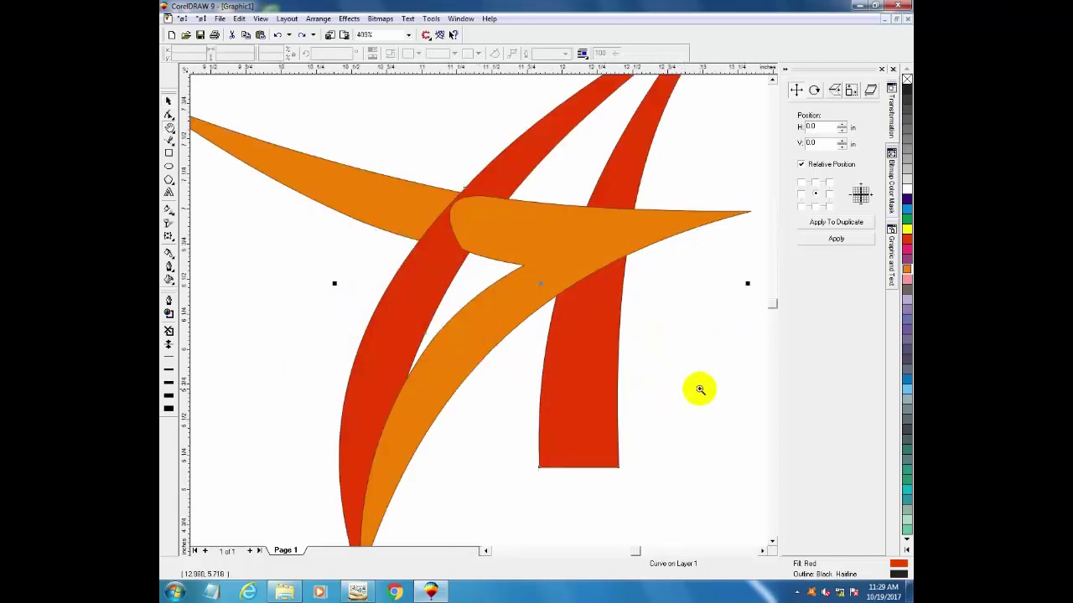
pyautogui.click(167, 102)
pyautogui.click(516, 236)
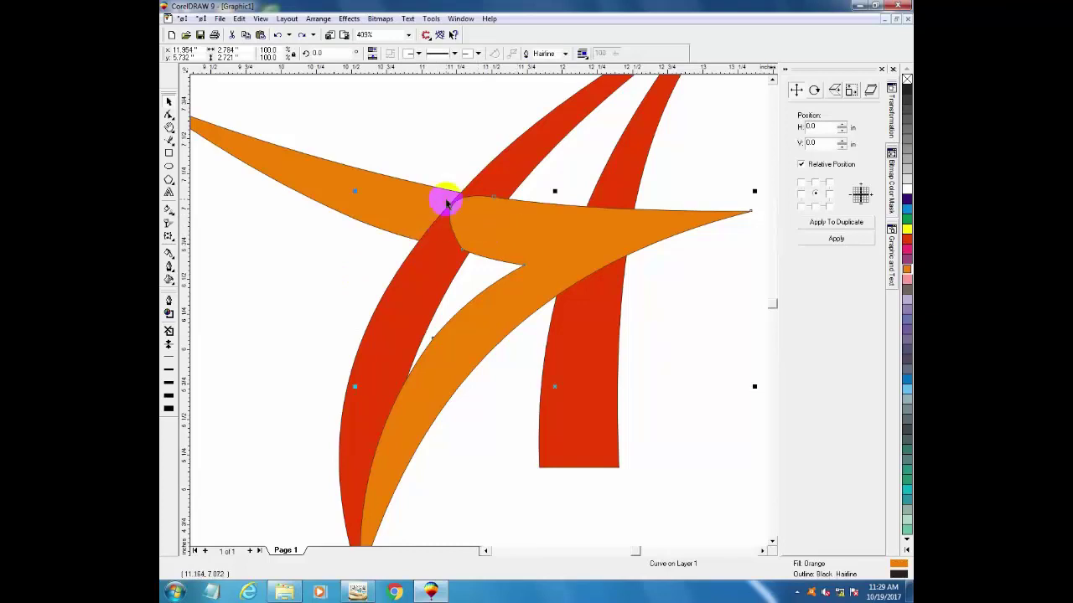
pyautogui.click(486, 232)
pyautogui.click(301, 252)
pyautogui.click(496, 230)
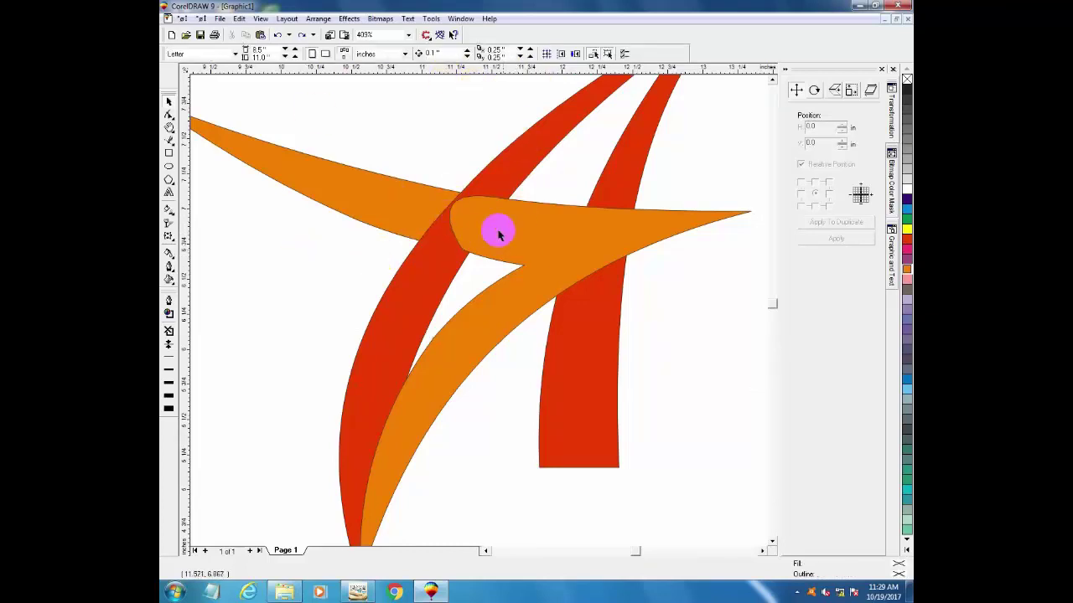
pyautogui.click(307, 299)
pyautogui.click(502, 233)
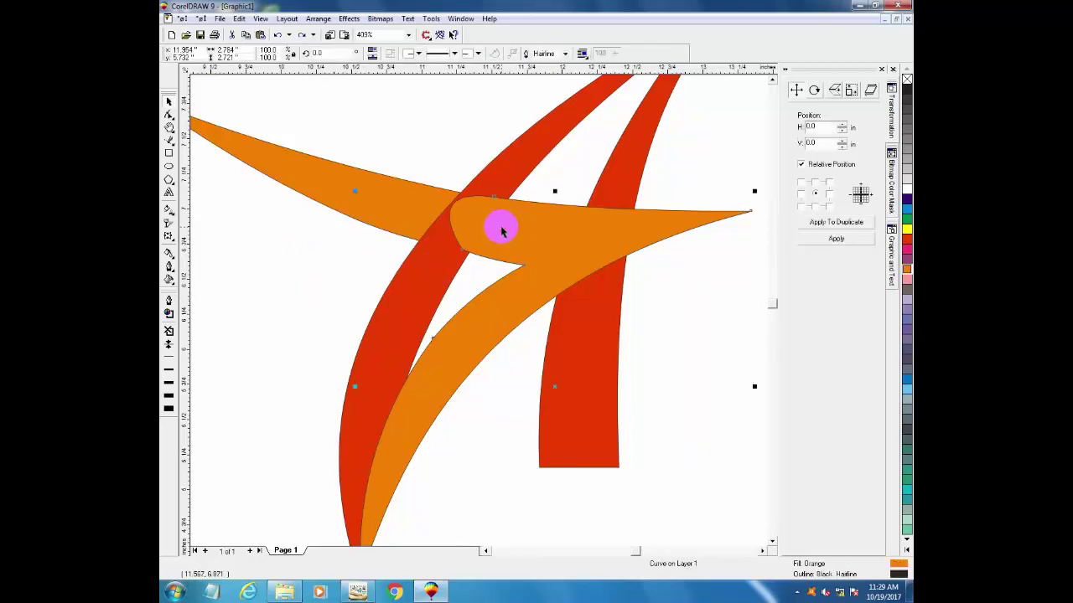
pyautogui.press('F10')
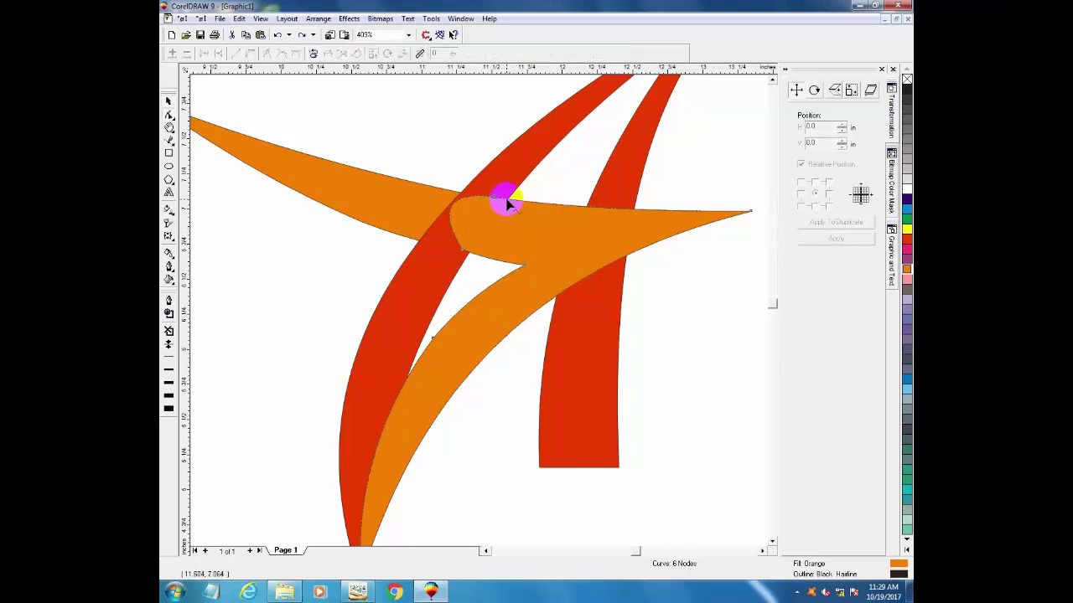
pyautogui.doubleClick(504, 199)
pyautogui.doubleClick(468, 254)
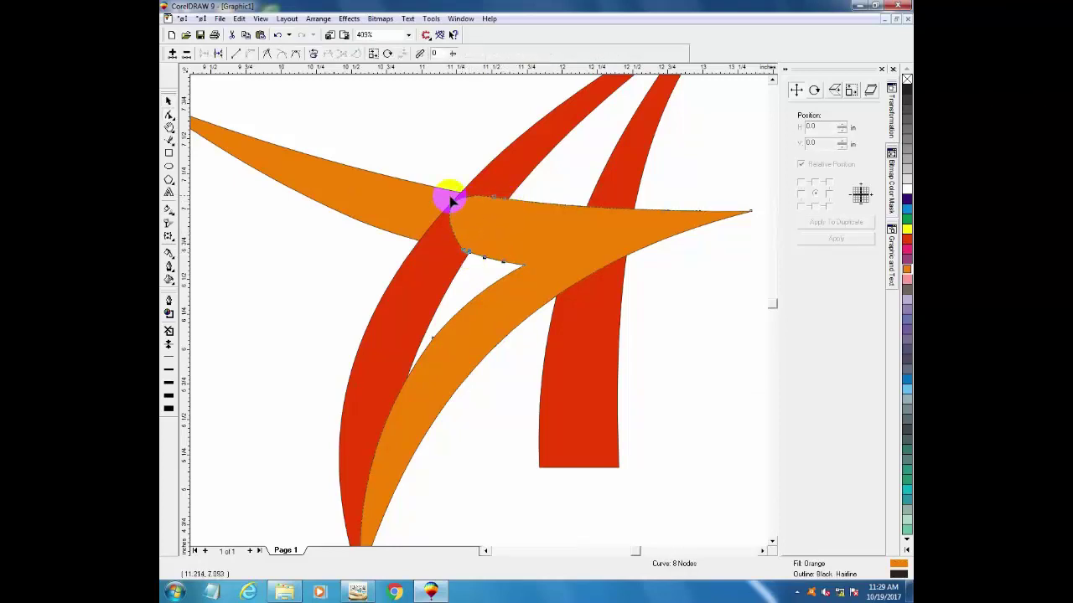
pyautogui.click(235, 52)
pyautogui.moveTo(429, 148)
pyautogui.mouseDown()
pyautogui.moveTo(476, 185)
pyautogui.moveTo(499, 223)
pyautogui.moveTo(477, 229)
pyautogui.moveTo(462, 251)
pyautogui.moveTo(475, 221)
pyautogui.moveTo(575, 210)
pyautogui.mouseUp()
pyautogui.click(237, 56)
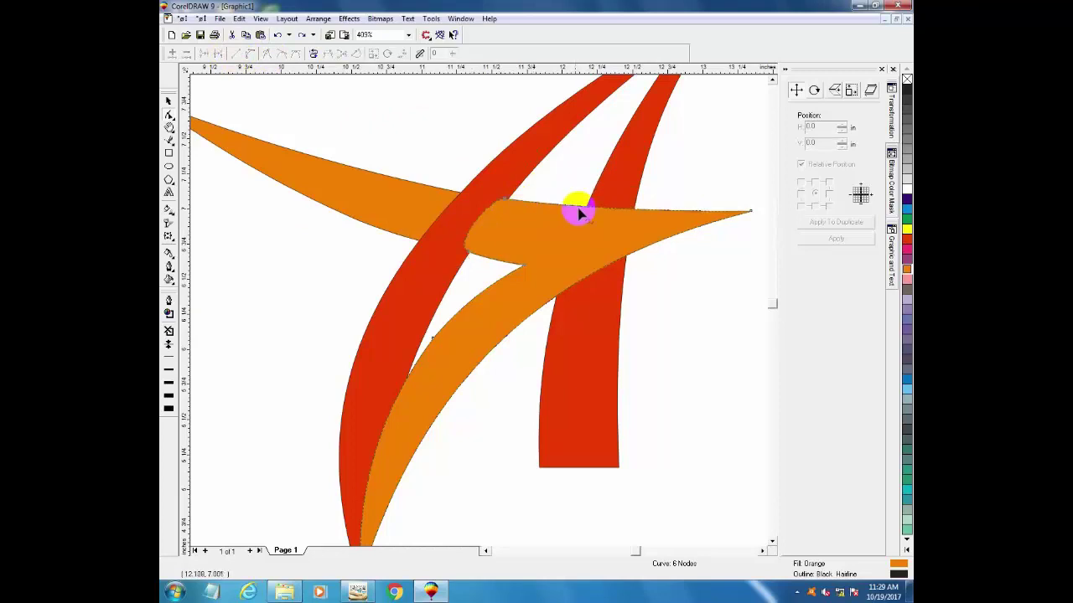
# Add two nodes at the stroke's inner edge on the swoosh's right piece and convert the segment between them to a line.
pyautogui.doubleClick(508, 201)
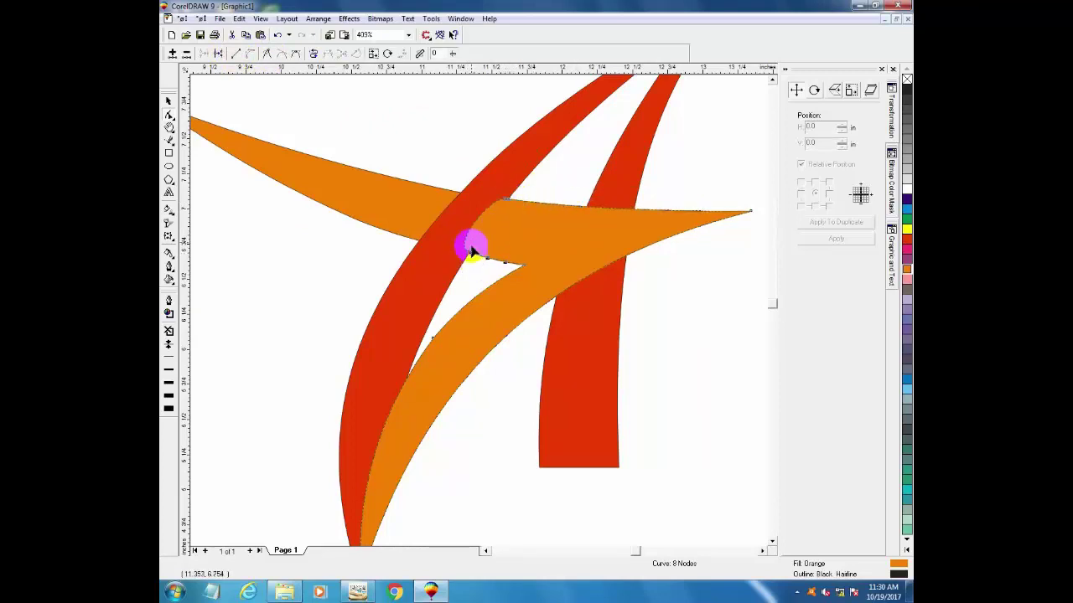
pyautogui.click(236, 56)
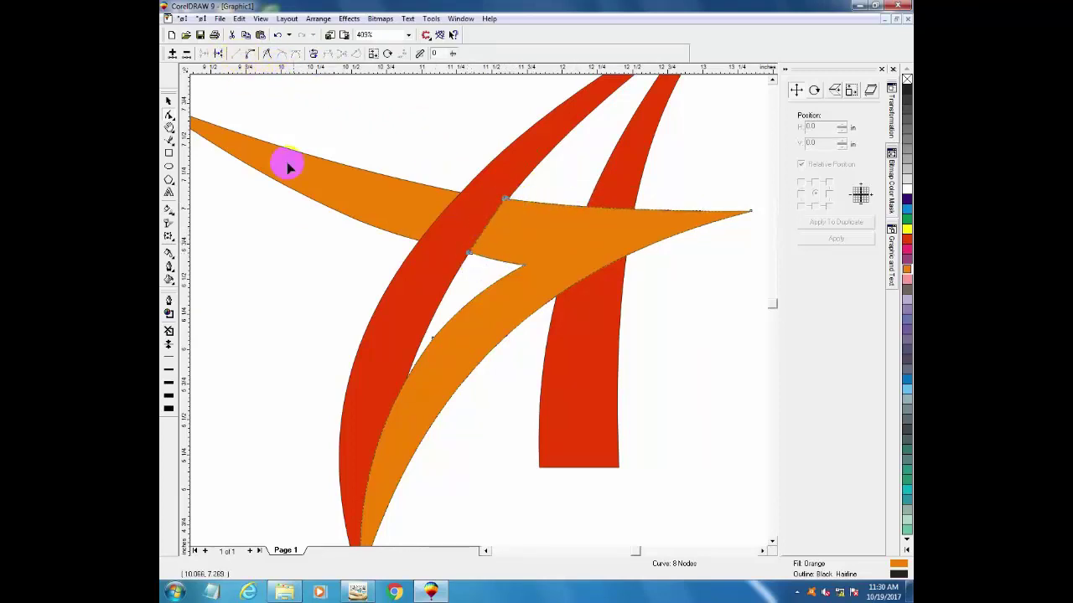
pyautogui.click(169, 101)
pyautogui.click(251, 232)
pyautogui.click(536, 229)
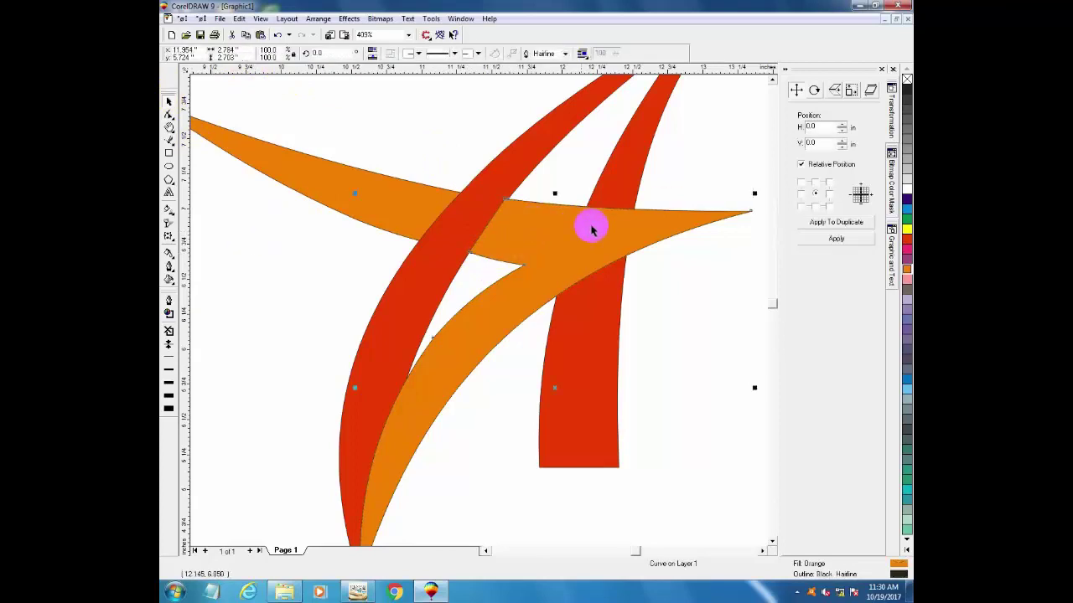
# Remove the outlines from both swoosh pieces and the red A of the logo beside the page.
pyautogui.press('F3')
pyautogui.rightClick(907, 80)
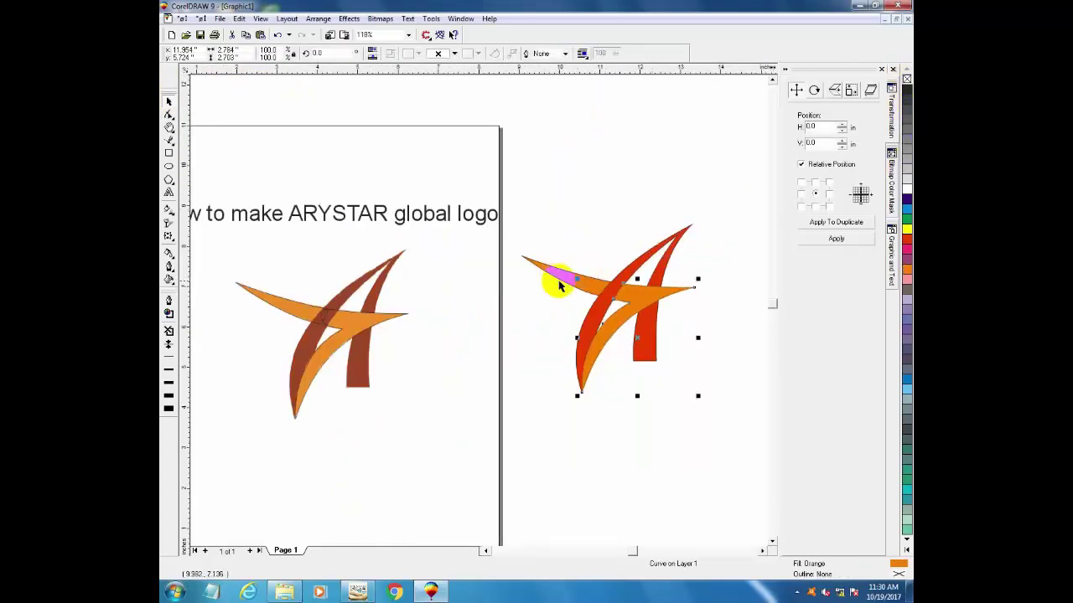
pyautogui.click(565, 283)
pyautogui.click(630, 251)
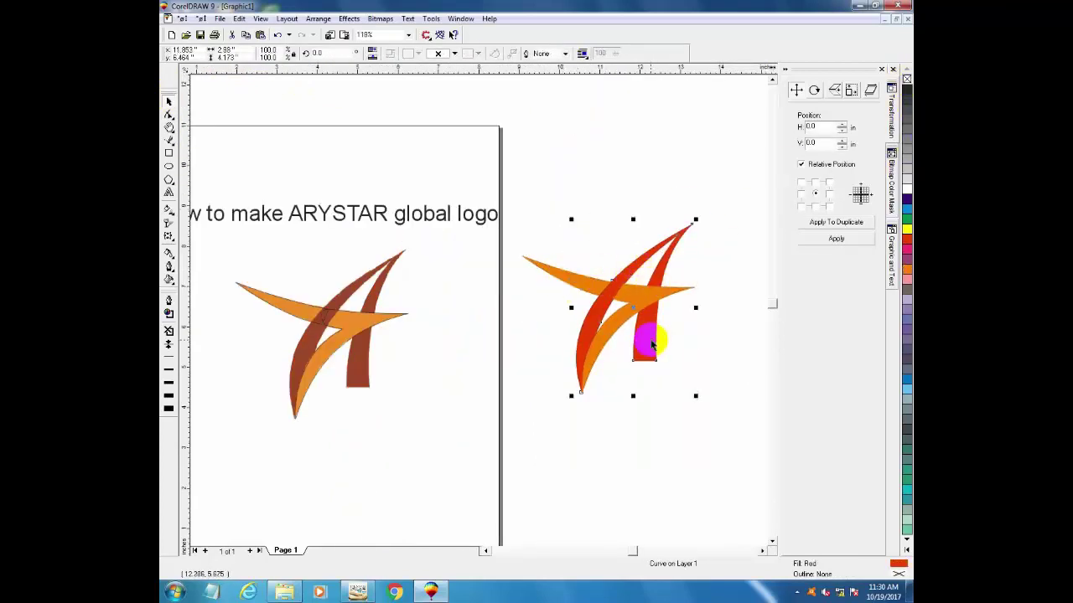
# Fill both swoosh pieces of the vector logo with blue.
pyautogui.press('F3')
pyautogui.press('F2')
pyautogui.moveTo(568, 240); pyautogui.dragTo(661, 386)
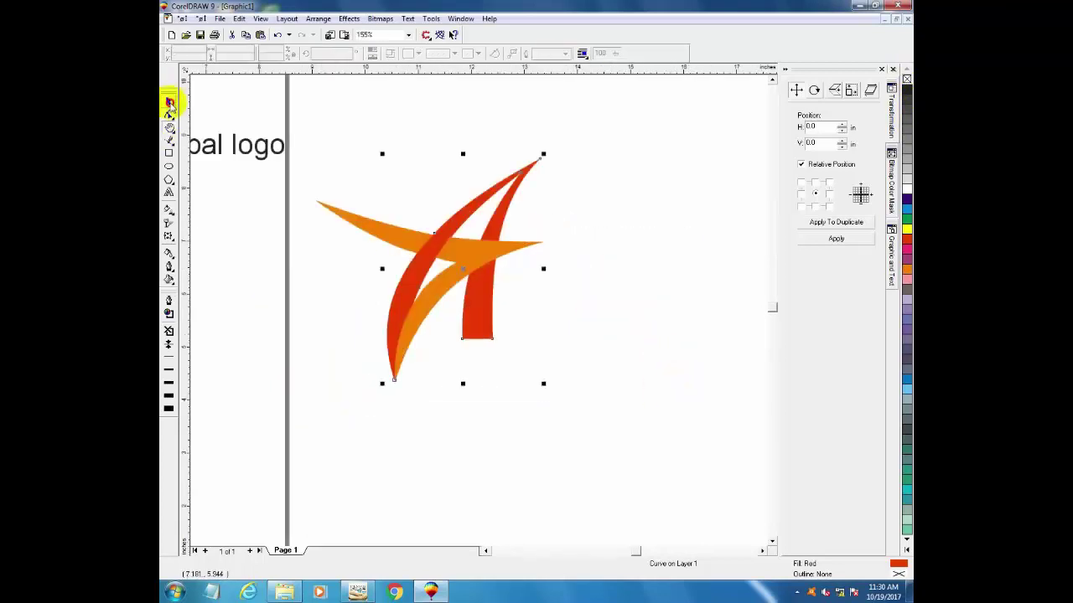
pyautogui.click(170, 102)
pyautogui.click(420, 143)
pyautogui.click(380, 236)
pyautogui.click(908, 201)
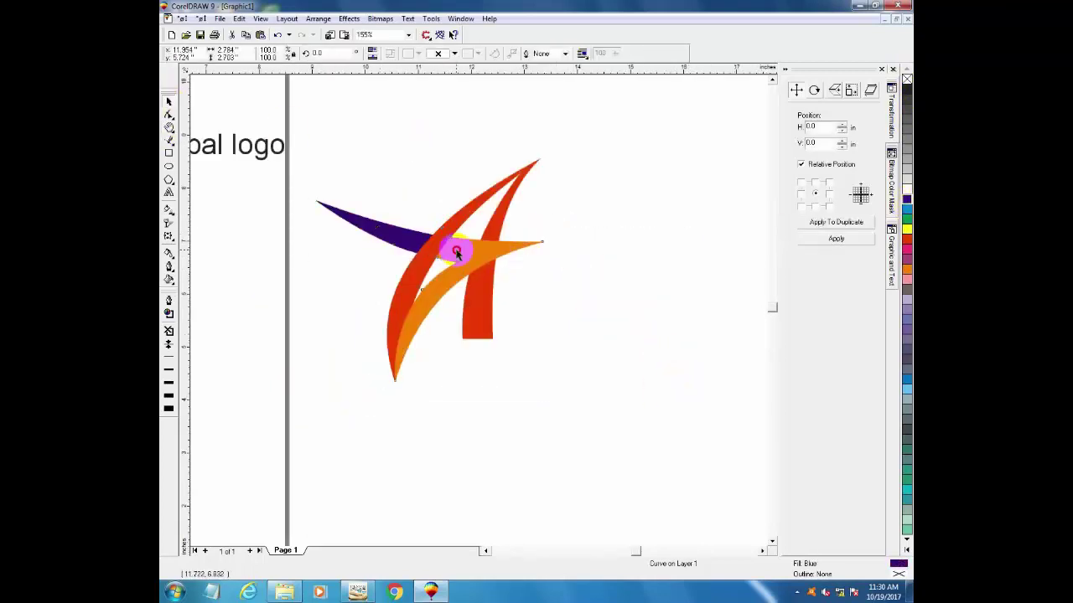
pyautogui.click(456, 250)
pyautogui.hotkey('ctrl', 'r')
pyautogui.click(595, 315)
# Group the three shapes of the blue-and-red logo.
pyautogui.press('F3')
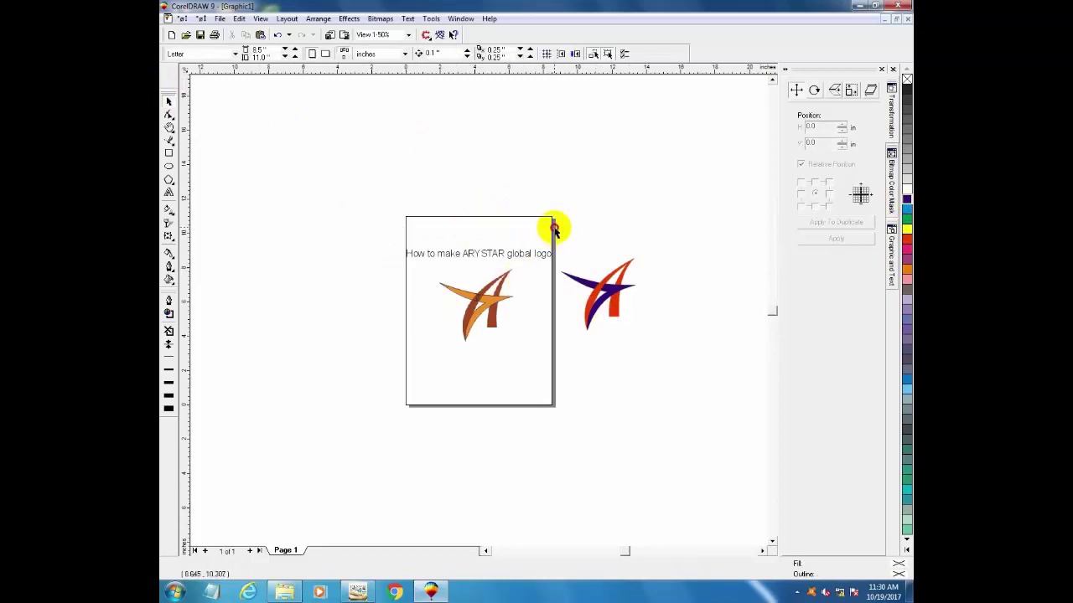
pyautogui.moveTo(549, 219); pyautogui.dragTo(673, 359)
pyautogui.press('Delete')
pyautogui.hotkey('ctrl', 'z')
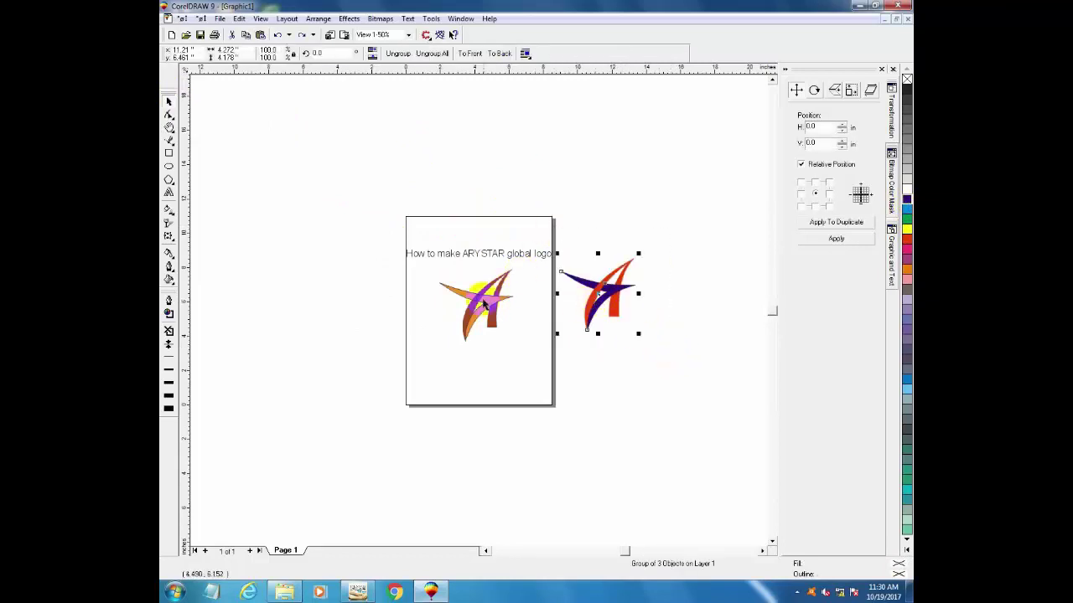
# Unlock the reference bitmap on the page and delete it together with the leftover traced outlines.
pyautogui.click(495, 313)
pyautogui.rightClick(501, 311)
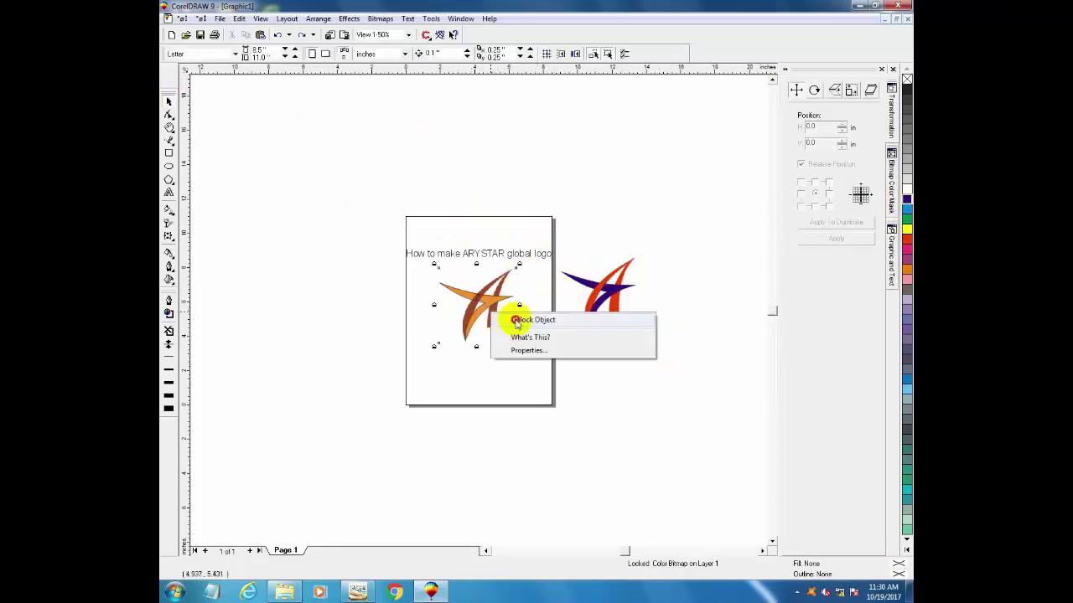
pyautogui.click(519, 320)
pyautogui.moveTo(531, 360); pyautogui.dragTo(535, 359)
pyautogui.press('Delete')
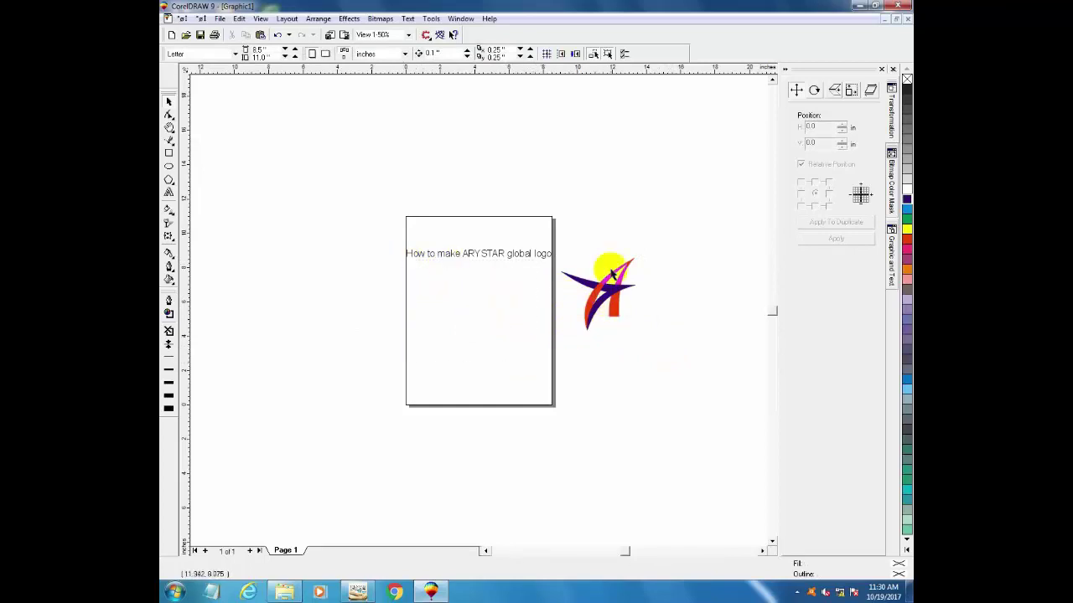
# Place a copy of the blue-and-red logo group directly to its right.
pyautogui.moveTo(684, 236); pyautogui.dragTo(560, 361)
pyautogui.press('F2')
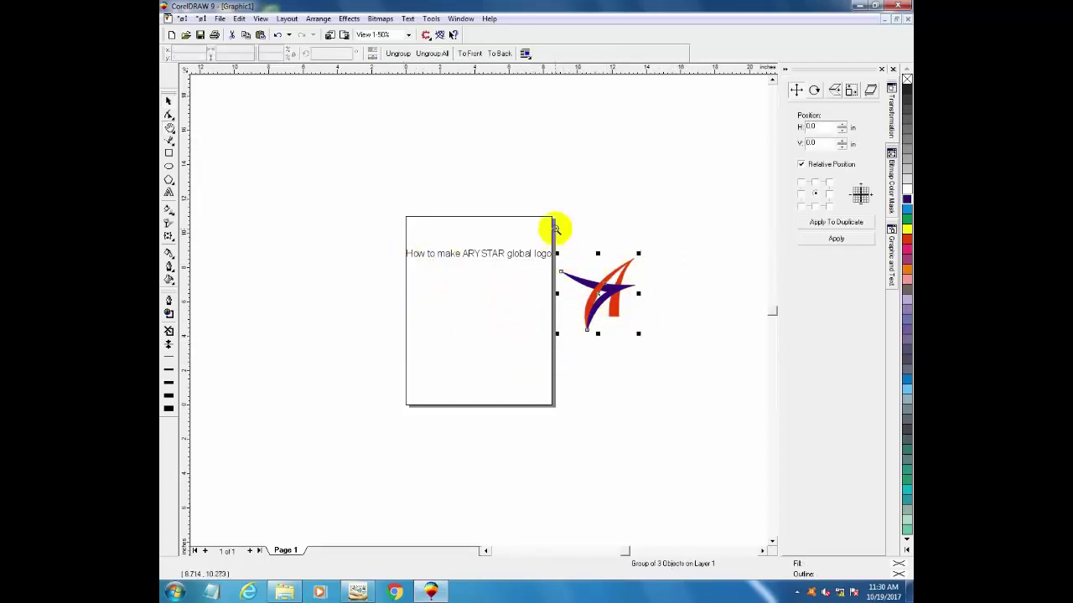
pyautogui.moveTo(555, 228); pyautogui.dragTo(716, 375)
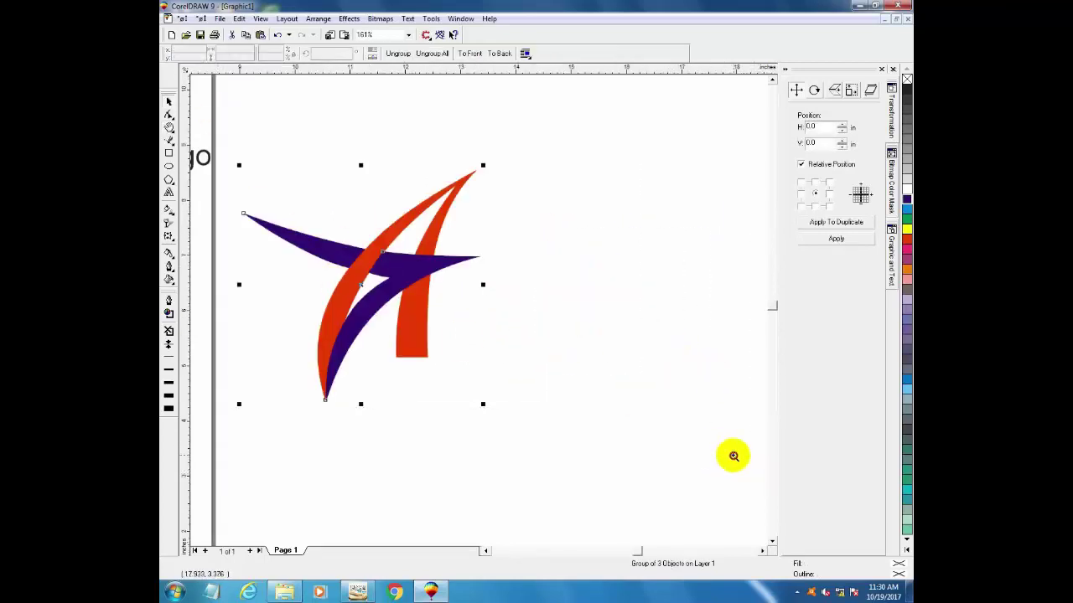
pyautogui.moveTo(217, 114); pyautogui.dragTo(734, 456)
pyautogui.click(171, 103)
pyautogui.click(341, 125)
pyautogui.moveTo(208, 112); pyautogui.dragTo(549, 495)
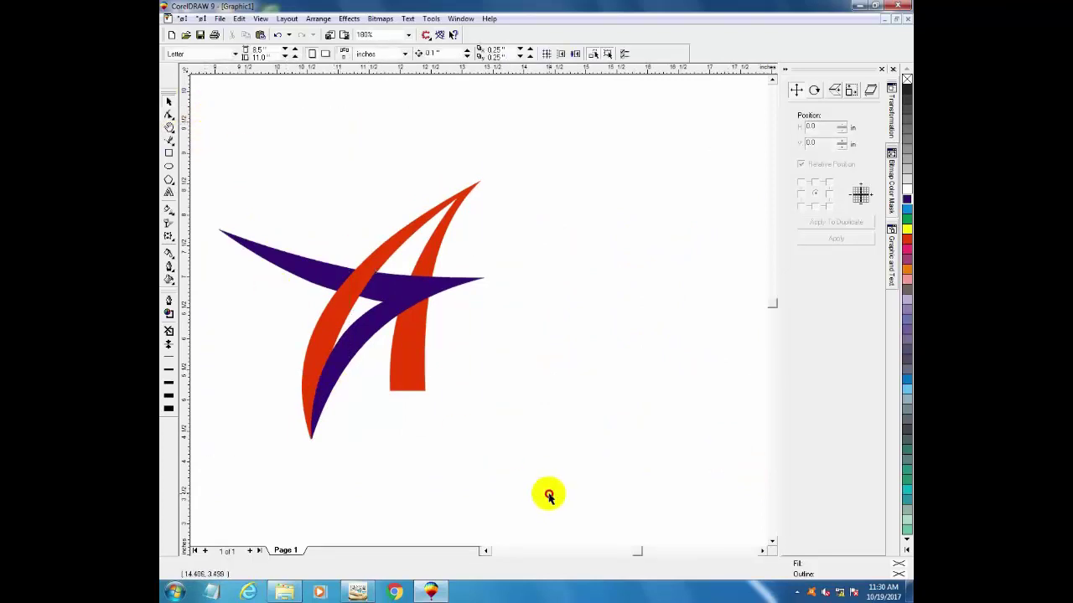
pyautogui.click(345, 315)
pyautogui.moveTo(351, 311); pyautogui.dragTo(589, 330)
# Recolour both swoosh pieces inside the copied logo group to pink.
pyautogui.click(628, 312)
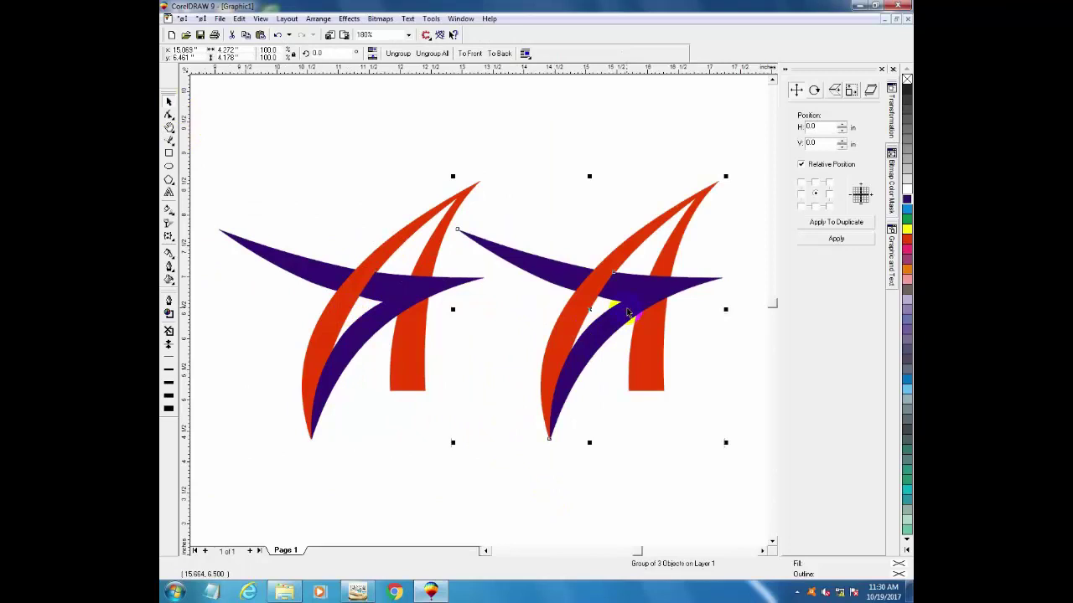
pyautogui.keyDown('ctrl'); pyautogui.click(671, 295); pyautogui.keyUp('ctrl')
pyautogui.click(859, 241)
pyautogui.click(906, 243)
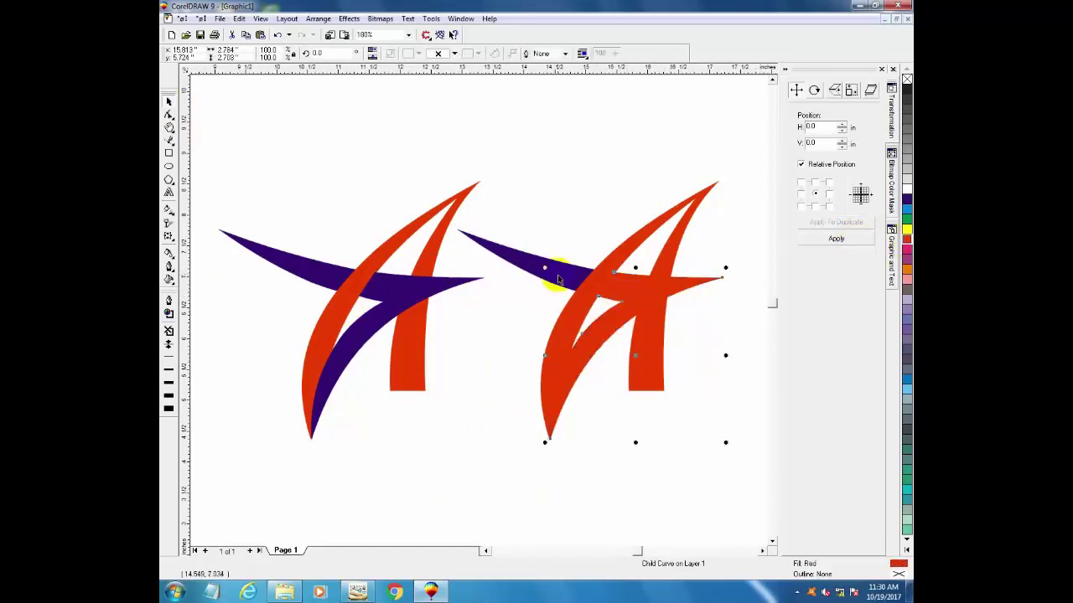
pyautogui.click(905, 275)
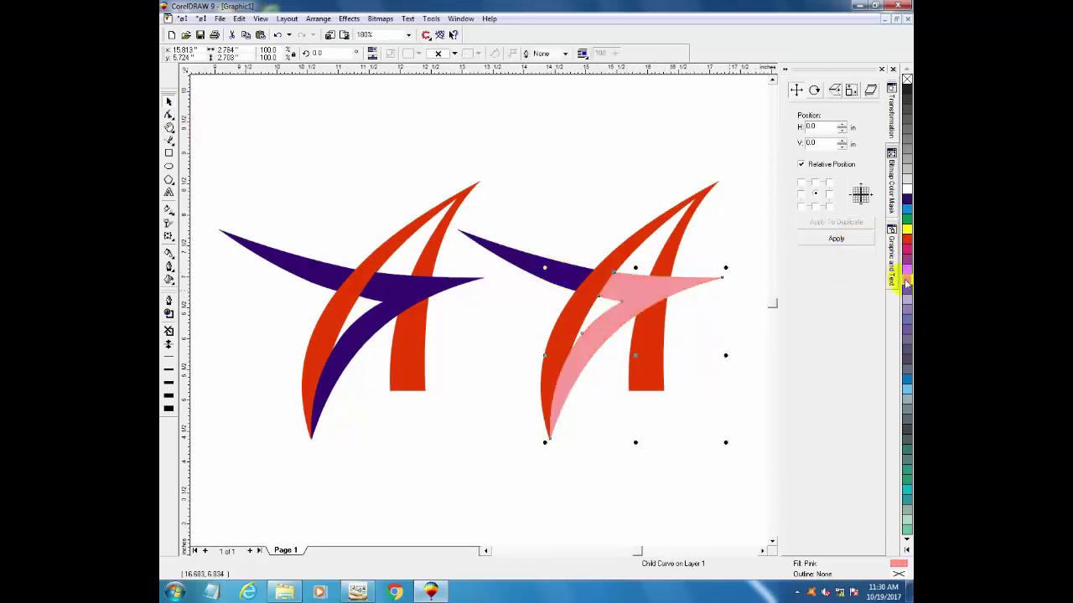
pyautogui.click(906, 279)
pyautogui.click(475, 462)
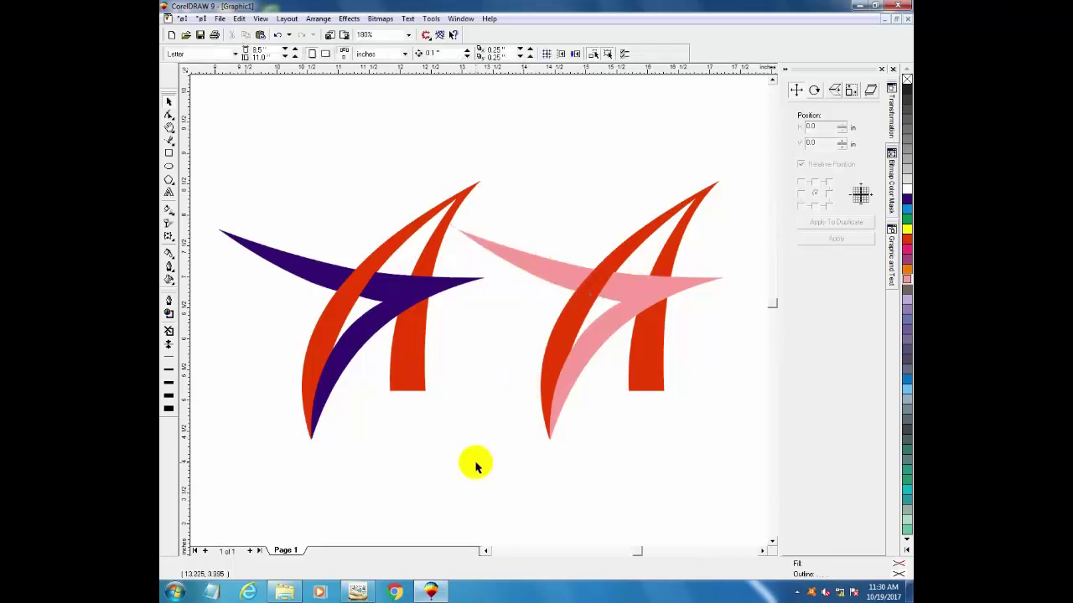
# Place a copy of the pink-and-red logo group below the blue-and-red logo.
pyautogui.press('F3')
pyautogui.press('F3')
pyautogui.press('F2')
pyautogui.moveTo(563, 229); pyautogui.dragTo(737, 358)
pyautogui.click(169, 101)
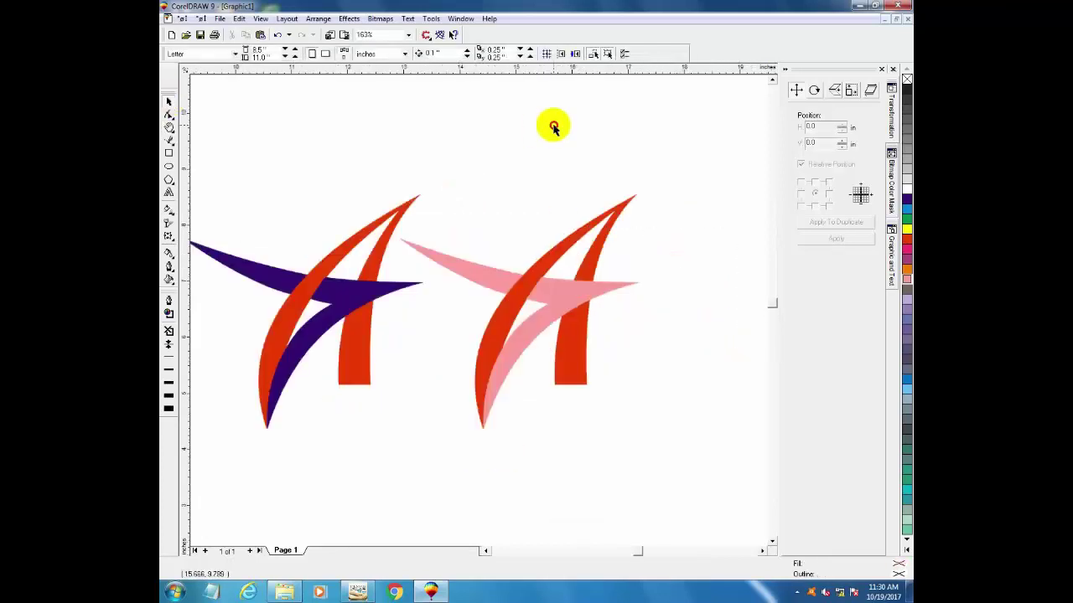
pyautogui.moveTo(678, 155); pyautogui.dragTo(384, 446)
pyautogui.press('F3')
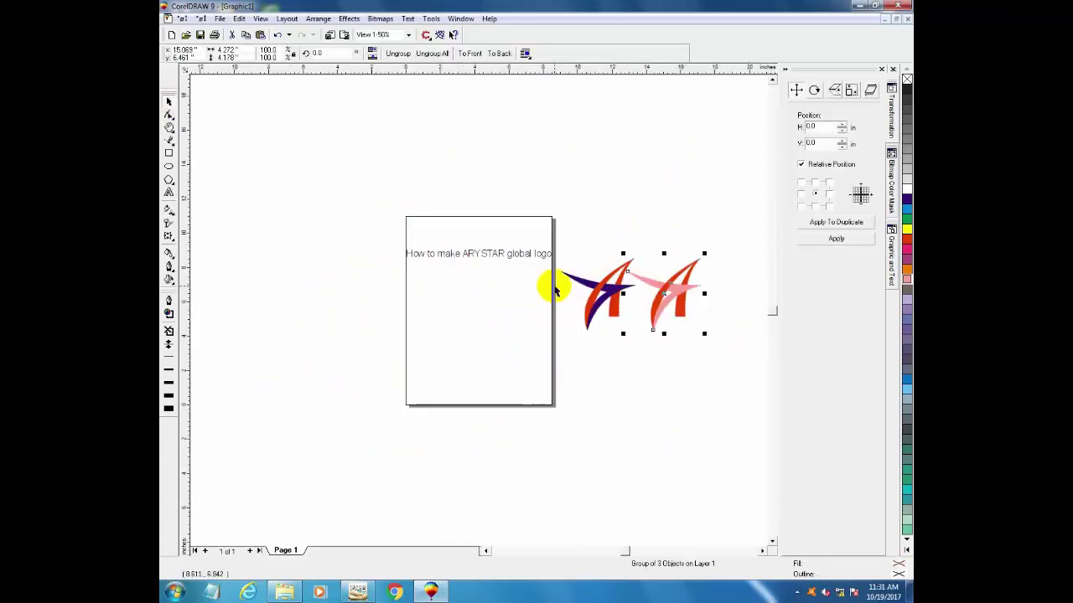
pyautogui.moveTo(678, 285); pyautogui.dragTo(619, 350)
pyautogui.rightClick(619, 350)
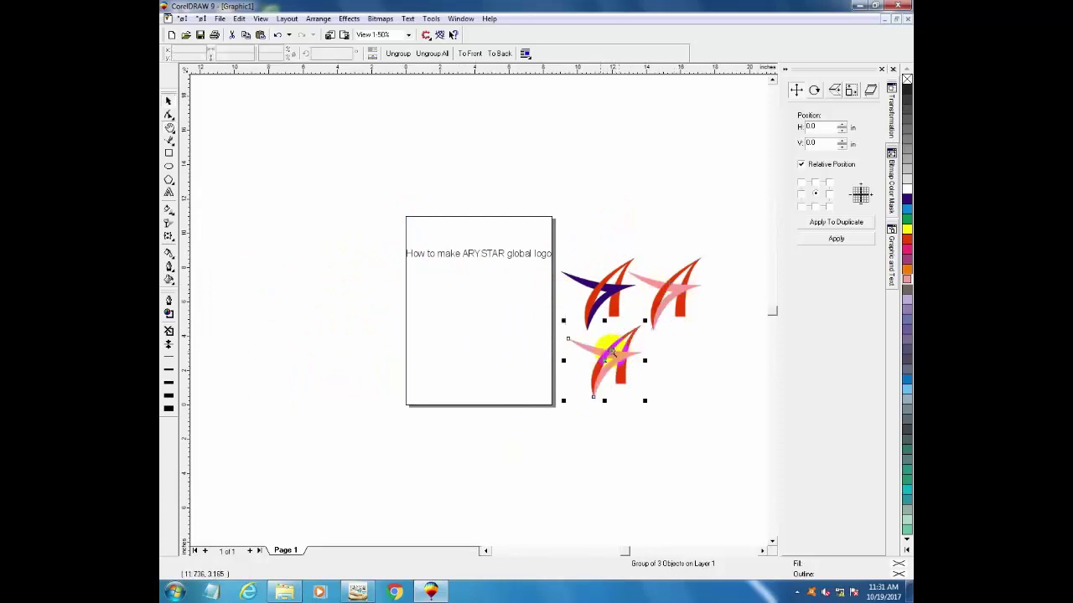
# Recolour both swoosh pieces inside the logo group below the blue-and-red logo to Deep Yellow.
pyautogui.press('F2')
pyautogui.moveTo(562, 313); pyautogui.dragTo(677, 409)
pyautogui.click(169, 101)
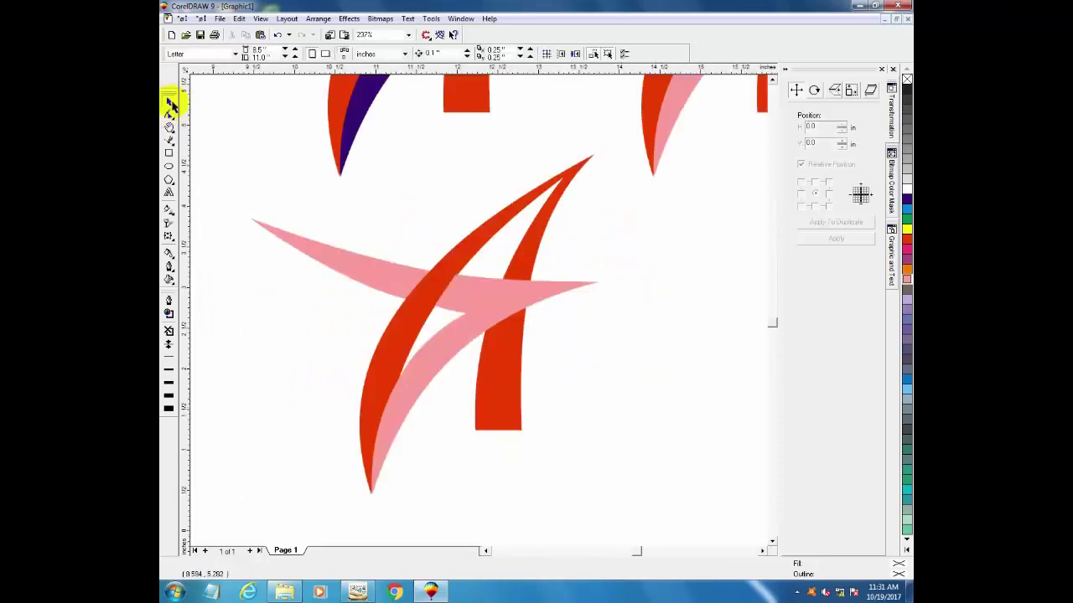
pyautogui.keyDown('ctrl'); pyautogui.click(314, 256); pyautogui.keyUp('ctrl')
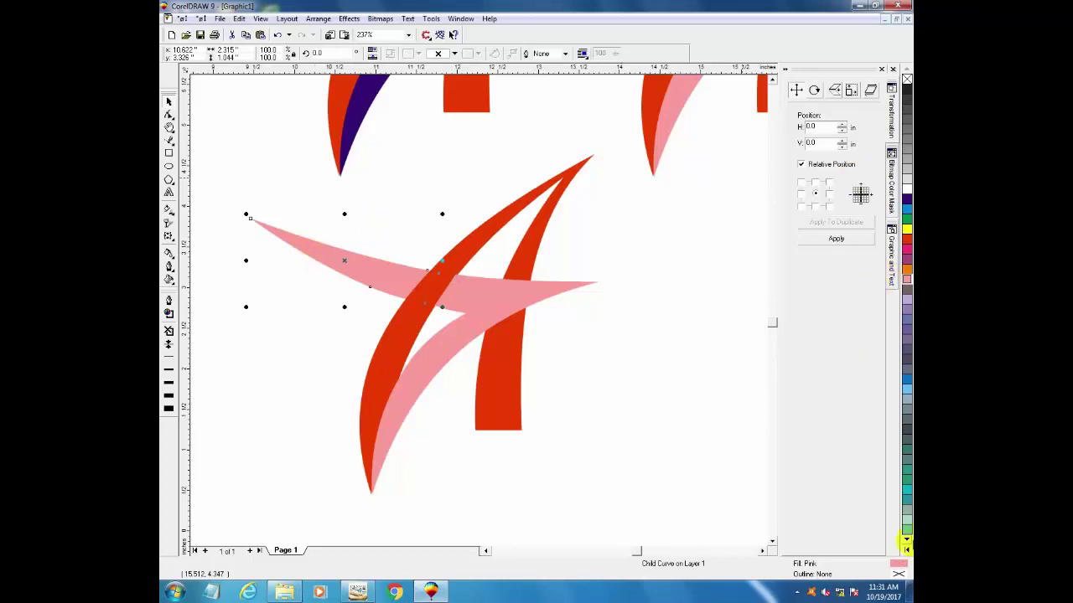
pyautogui.click(907, 552)
pyautogui.click(894, 242)
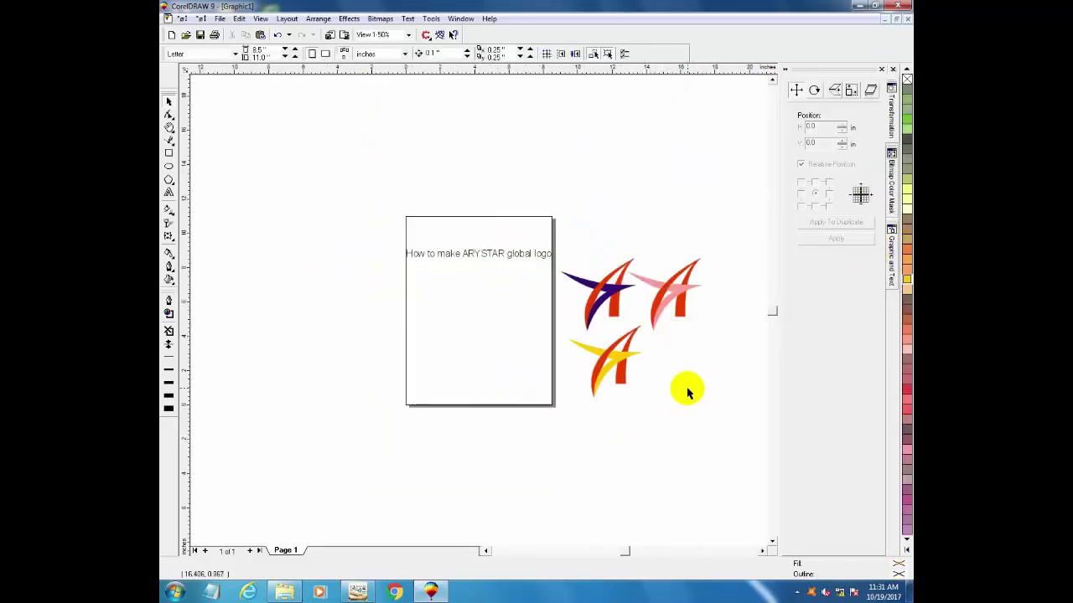
# Place a copy of the yellow-and-red logo to its right and recolour the copy's swoosh pieces to Chartreuse.
pyautogui.click(603, 356)
pyautogui.moveTo(603, 356); pyautogui.dragTo(678, 364)
pyautogui.moveTo(658, 321); pyautogui.dragTo(738, 414)
pyautogui.click(168, 100)
pyautogui.keyDown('ctrl'); pyautogui.click(356, 256); pyautogui.keyUp('ctrl')
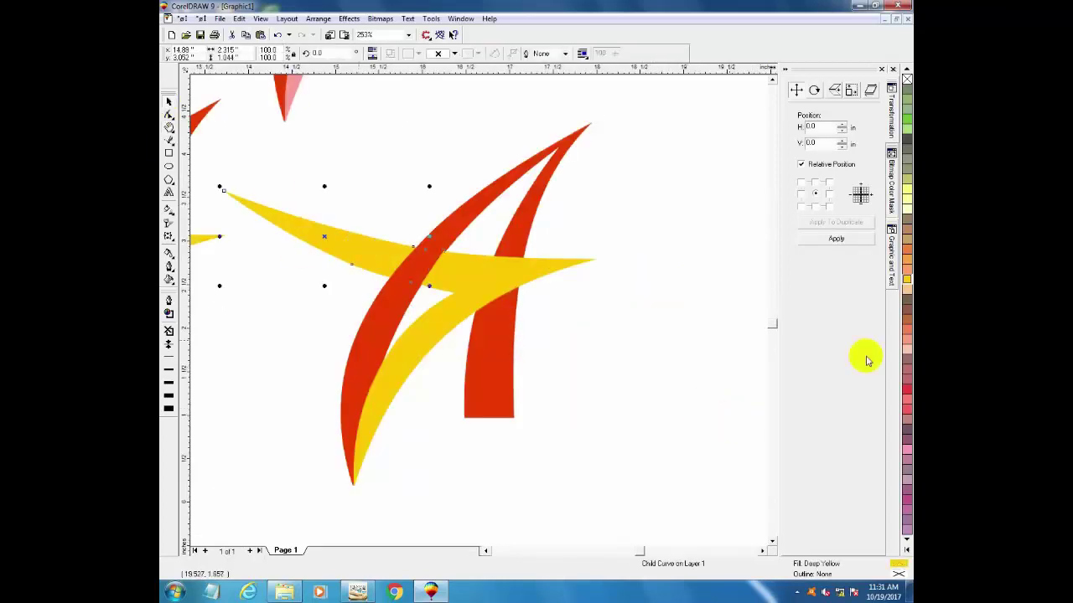
pyautogui.click(905, 550)
pyautogui.click(894, 88)
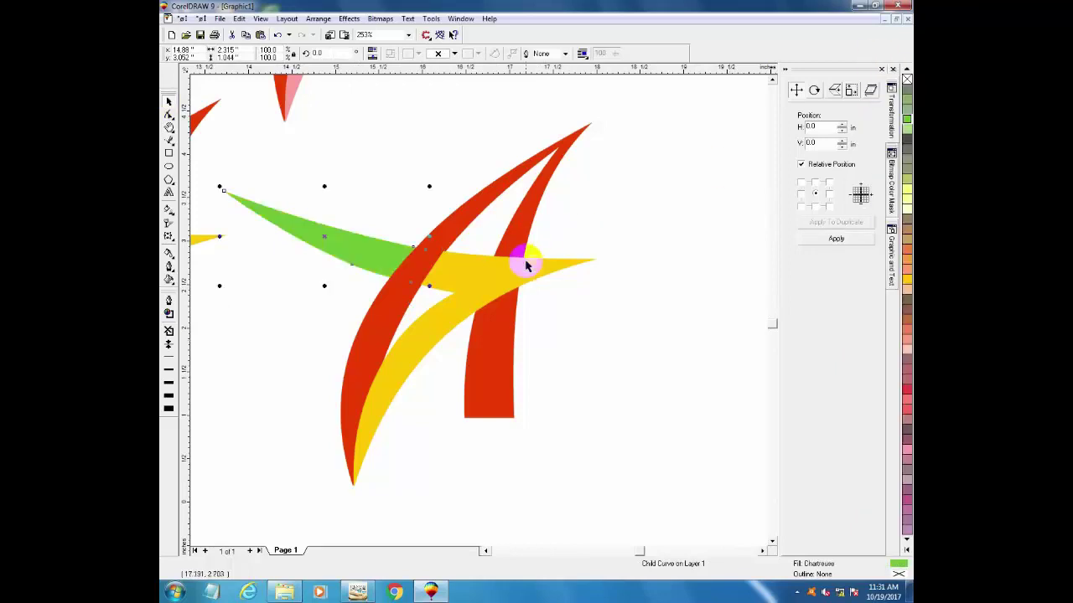
pyautogui.keyDown('ctrl'); pyautogui.click(520, 266); pyautogui.keyUp('ctrl')
pyautogui.hotkey('ctrl', 'r')
pyautogui.click(606, 411)
# Examine the four logo colour variants beside the page, both together and close up.
pyautogui.press('F3')
pyautogui.press('F3')
pyautogui.press('F2')
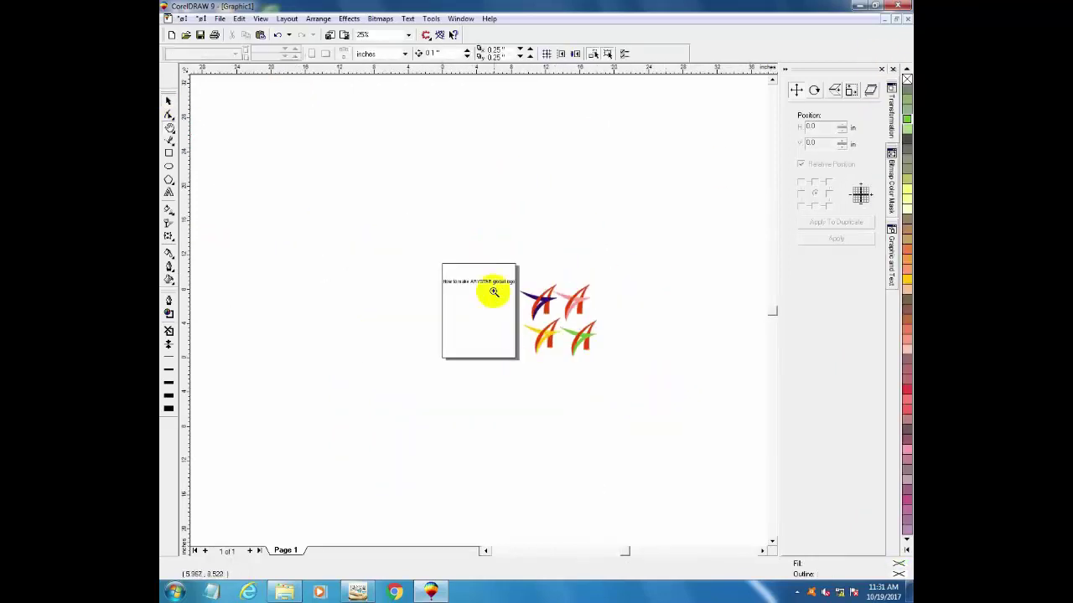
pyautogui.moveTo(505, 260); pyautogui.dragTo(614, 374)
pyautogui.click(170, 106)
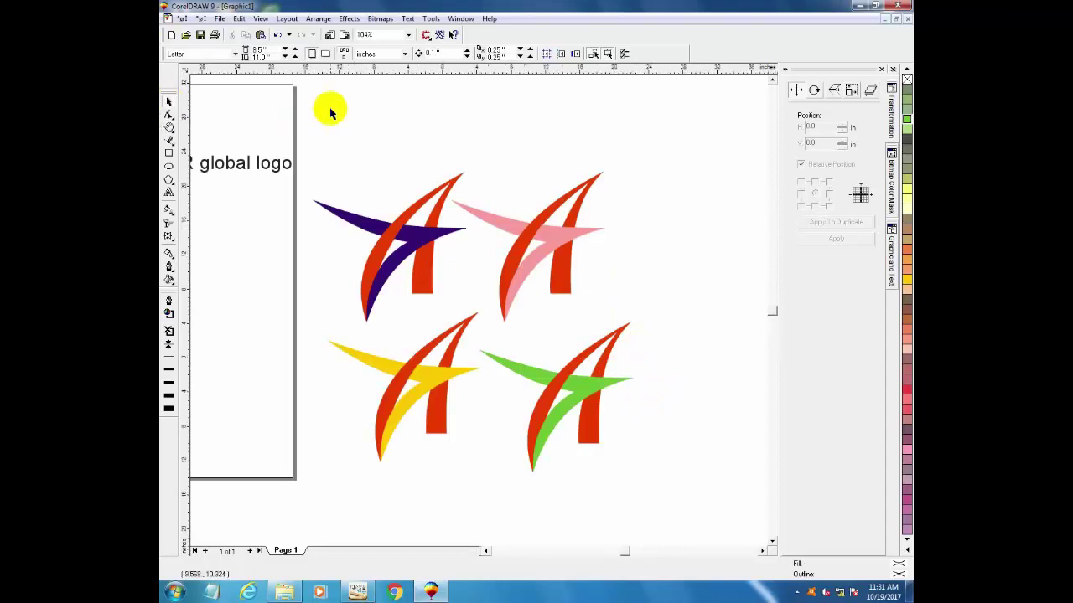
pyautogui.press('F3')
pyautogui.press('F3')
pyautogui.press('F2')
pyautogui.moveTo(513, 271); pyautogui.dragTo(594, 346)
pyautogui.click(168, 101)
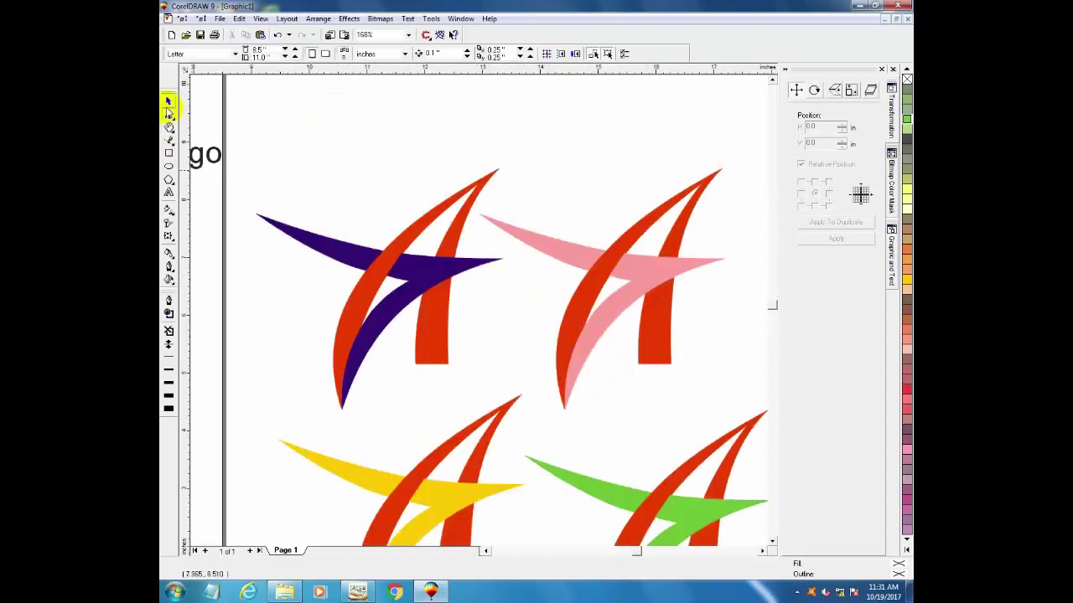
# Try moving the blue-and-red logo slightly up and to the right, and undo the move.
pyautogui.press('F3')
pyautogui.press('F2')
pyautogui.moveTo(522, 270); pyautogui.dragTo(625, 366)
pyautogui.click(168, 100)
pyautogui.moveTo(344, 220); pyautogui.dragTo(359, 204)
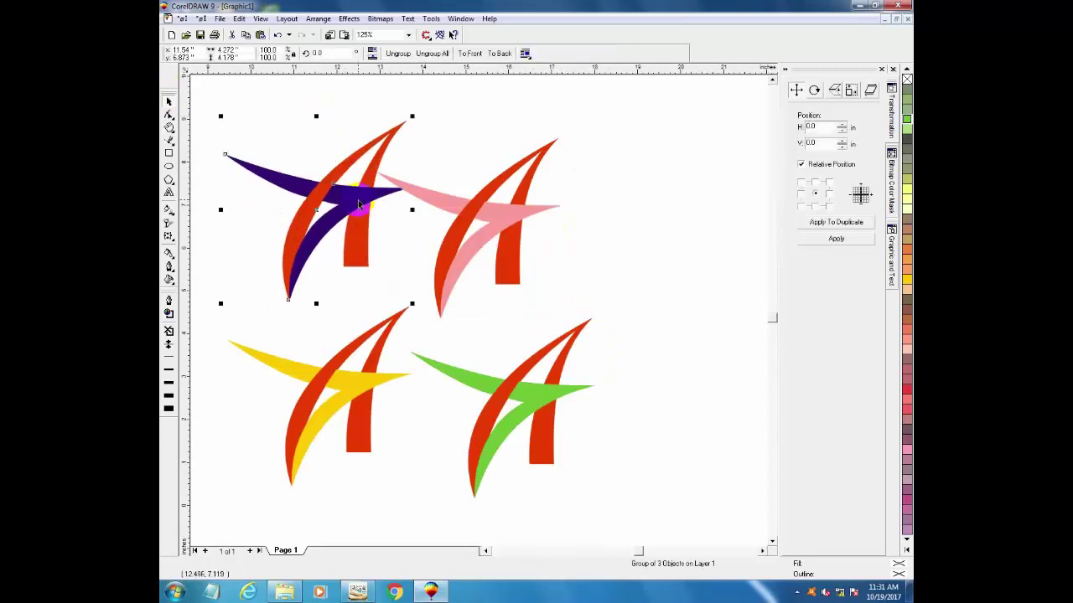
pyautogui.hotkey('ctrl', 'z')
# Place a copy of the green-and-red logo to the right of the pink-and-red logo.
pyautogui.press('F3')
pyautogui.click(597, 286)
pyautogui.press('F2')
pyautogui.moveTo(533, 295); pyautogui.dragTo(659, 401)
pyautogui.click(169, 101)
pyautogui.moveTo(474, 296); pyautogui.dragTo(597, 189)
pyautogui.rightClick(598, 190)
# Recolour the swoosh pieces inside the newly copied logo group to Orange.
pyautogui.keyDown('ctrl'); pyautogui.click(545, 182); pyautogui.keyUp('ctrl')
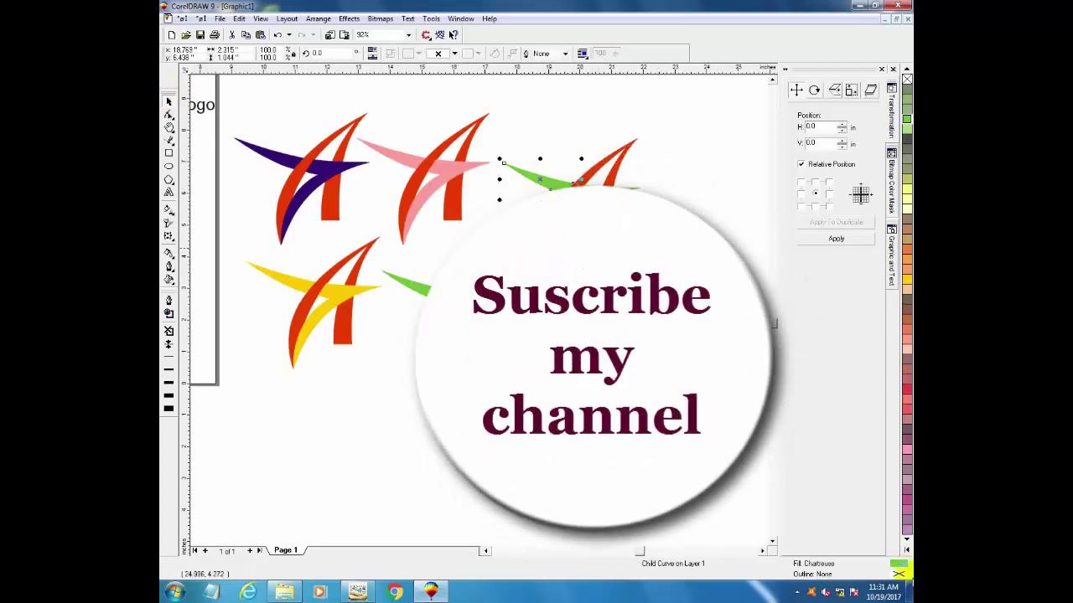
pyautogui.click(905, 543)
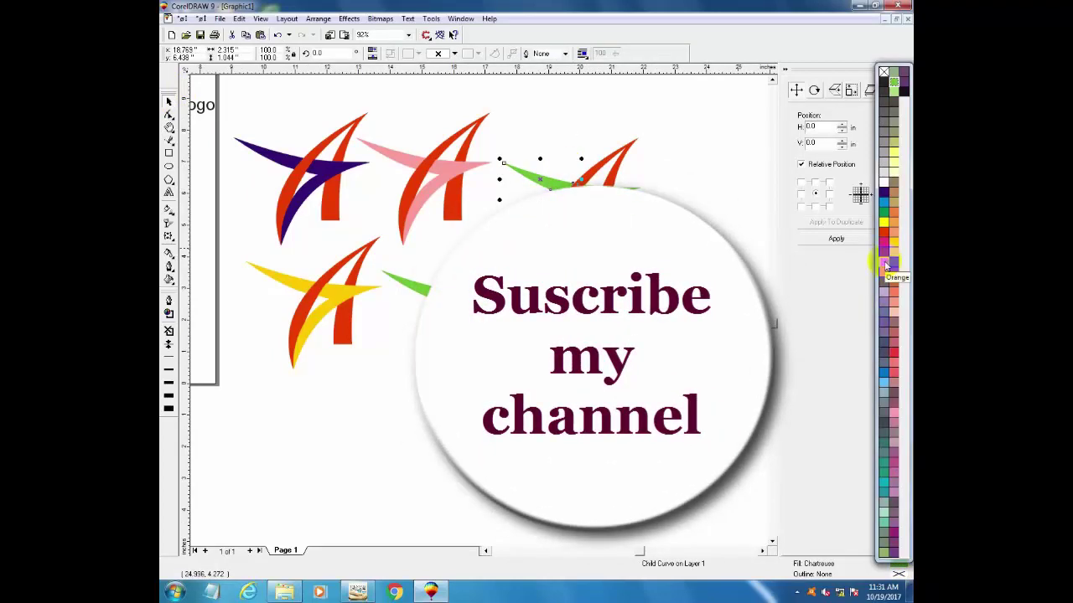
pyautogui.click(885, 265)
pyautogui.click(594, 236)
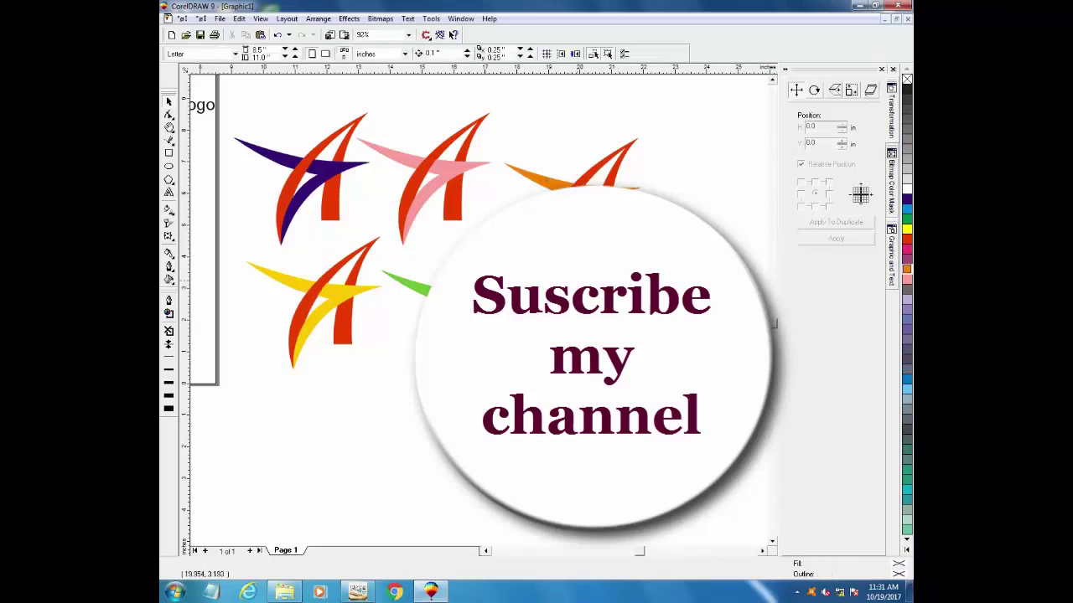
# Open the uniform fill settings for the red A stroke in the orange-swoosh logo and accept them.
pyautogui.keyDown('ctrl'); pyautogui.click(568, 192); pyautogui.keyUp('ctrl')
pyautogui.hotkey('shift', 'F11')
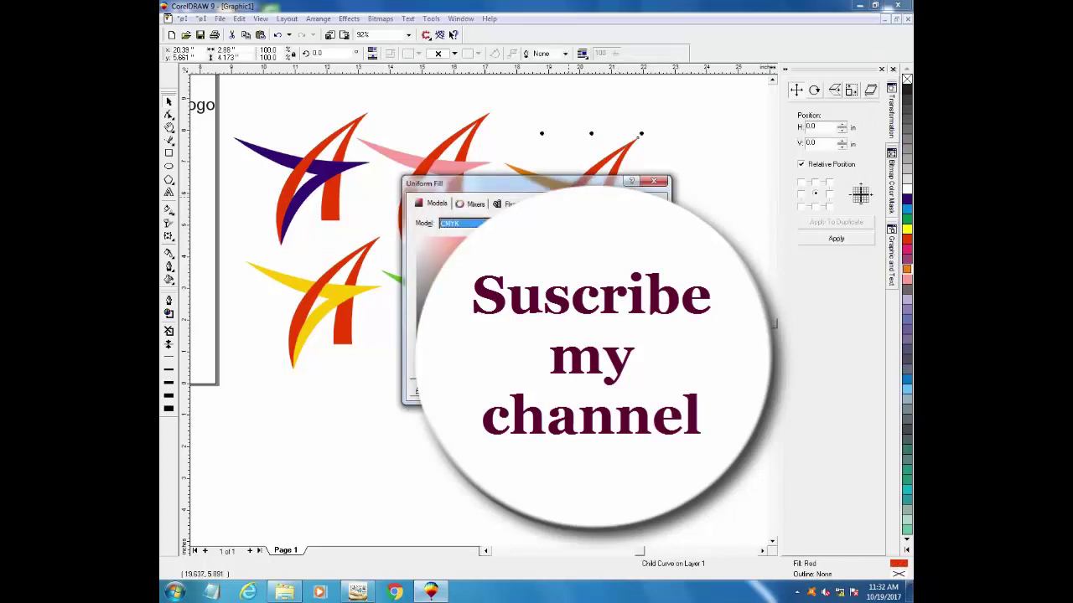
pyautogui.press('Return')
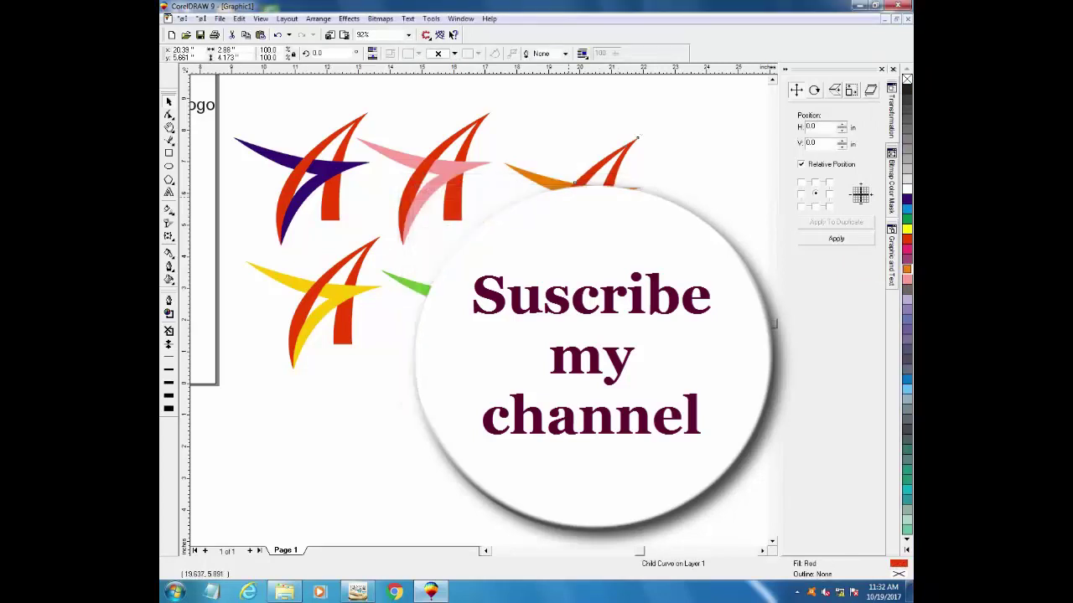